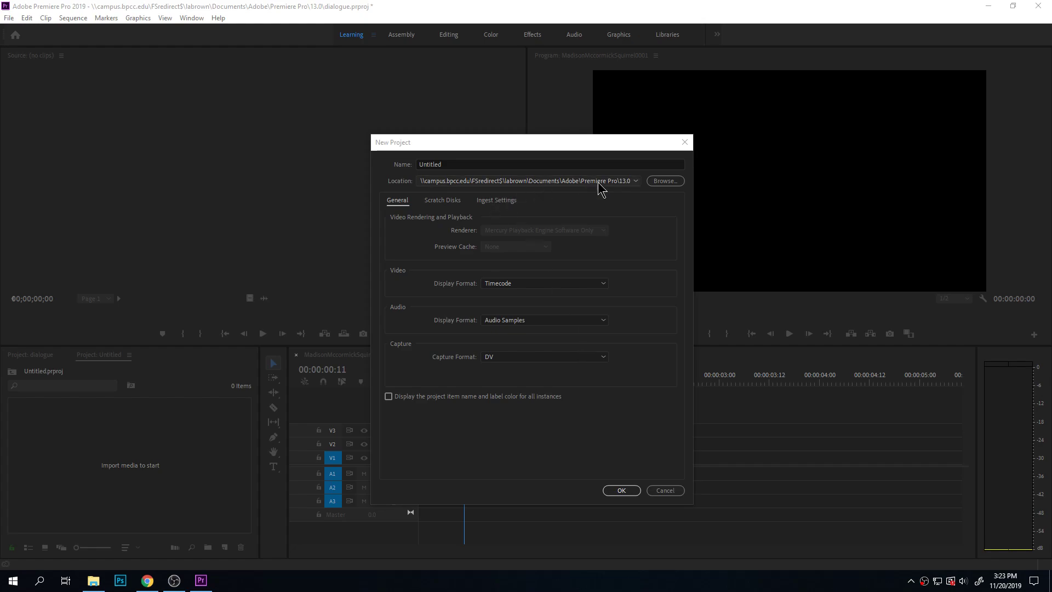
Create a new project named 'dialogue' in the default location, overwriting the existing one
left_click(481, 164)
type("di")
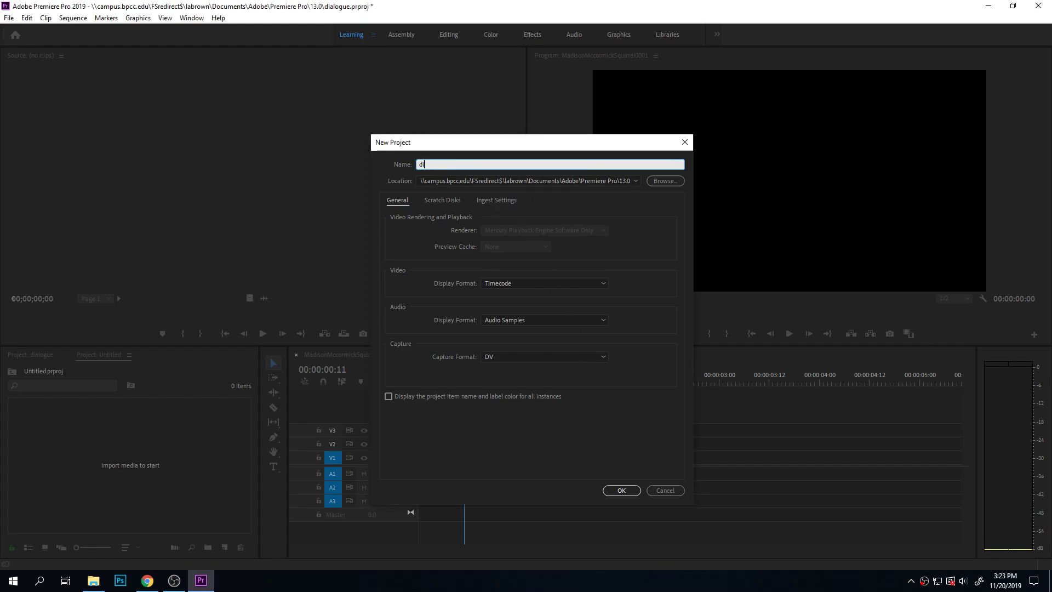
type("alogue")
left_click(666, 181)
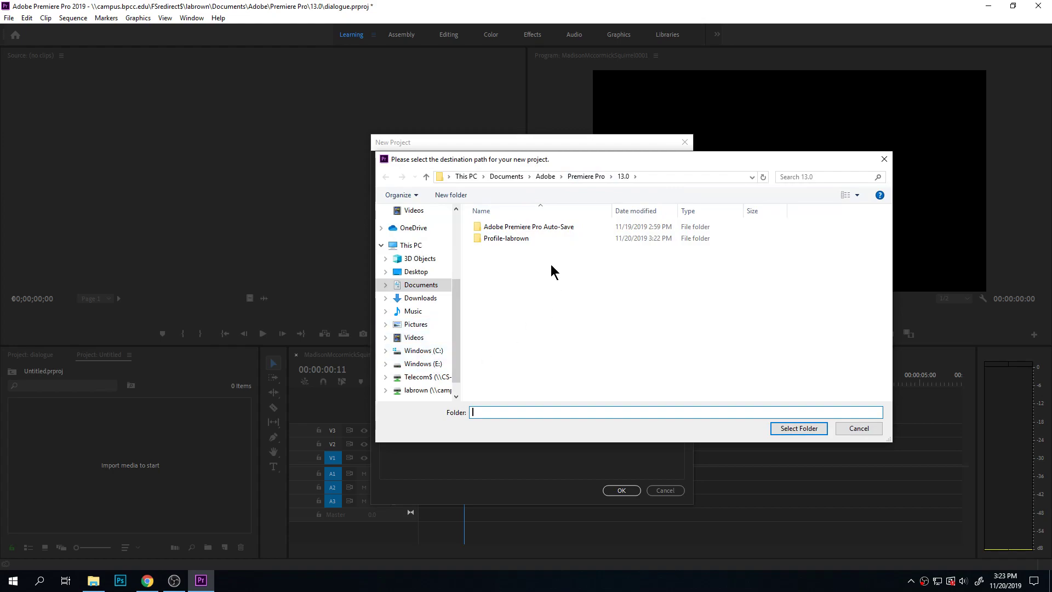
left_click(854, 427)
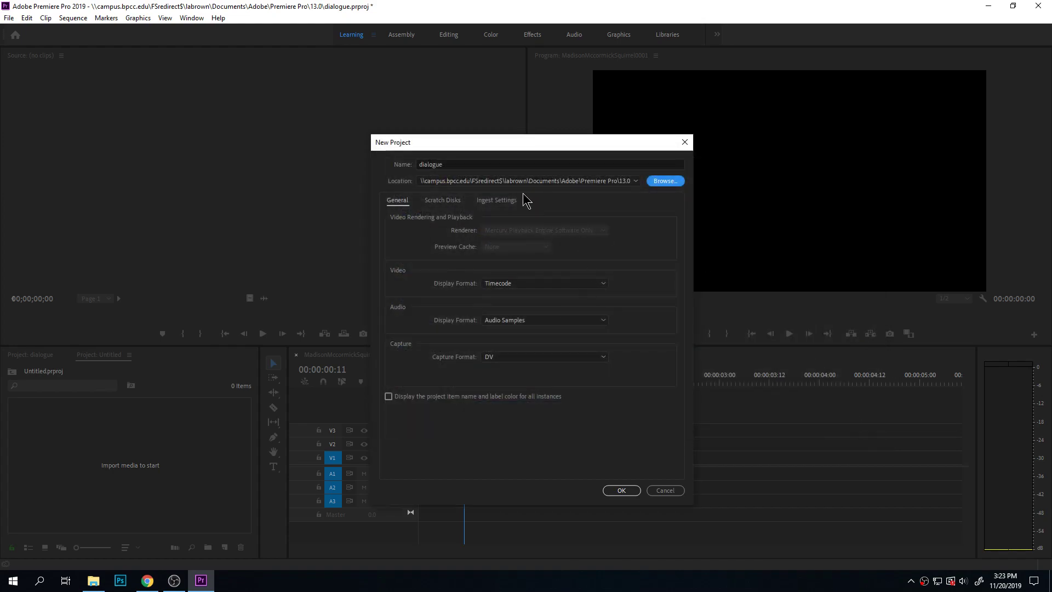
left_click(617, 489)
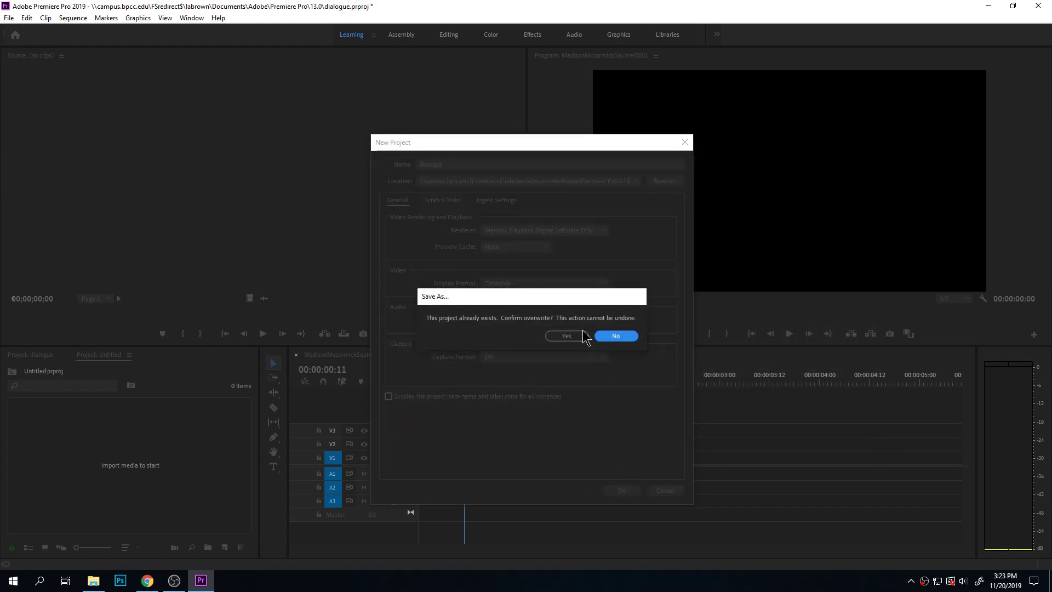
left_click(579, 336)
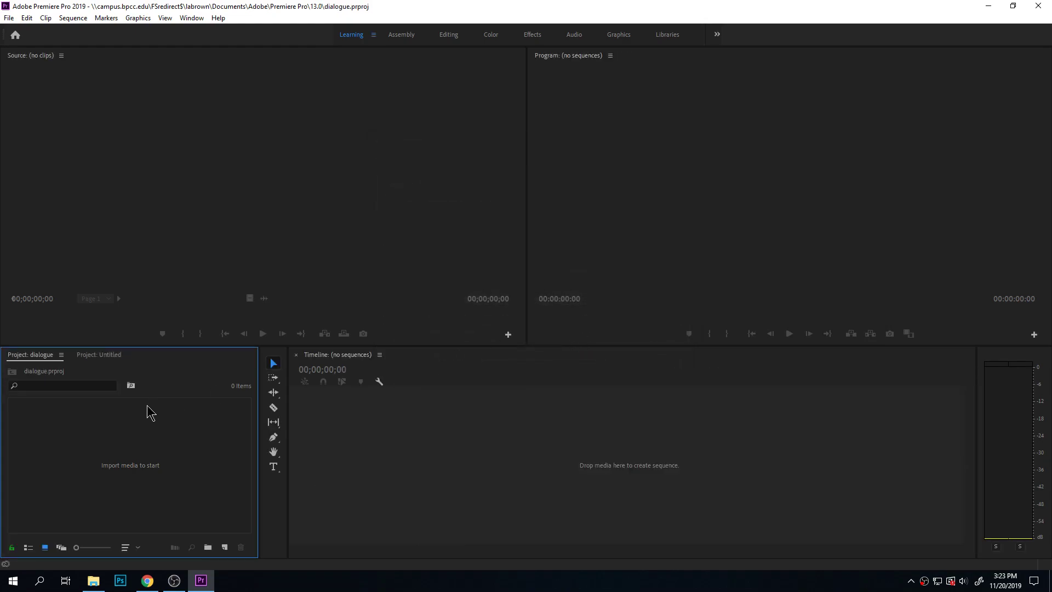
Import the Gonna+Be+Sick.wav dialogue file from the sound folder
left_click(9, 19)
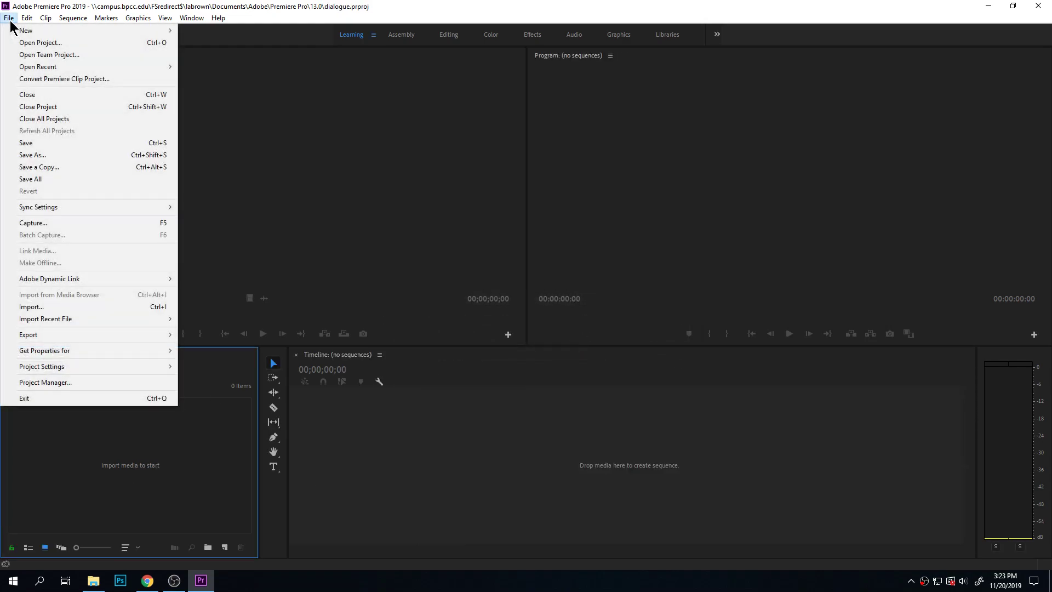
left_click(34, 306)
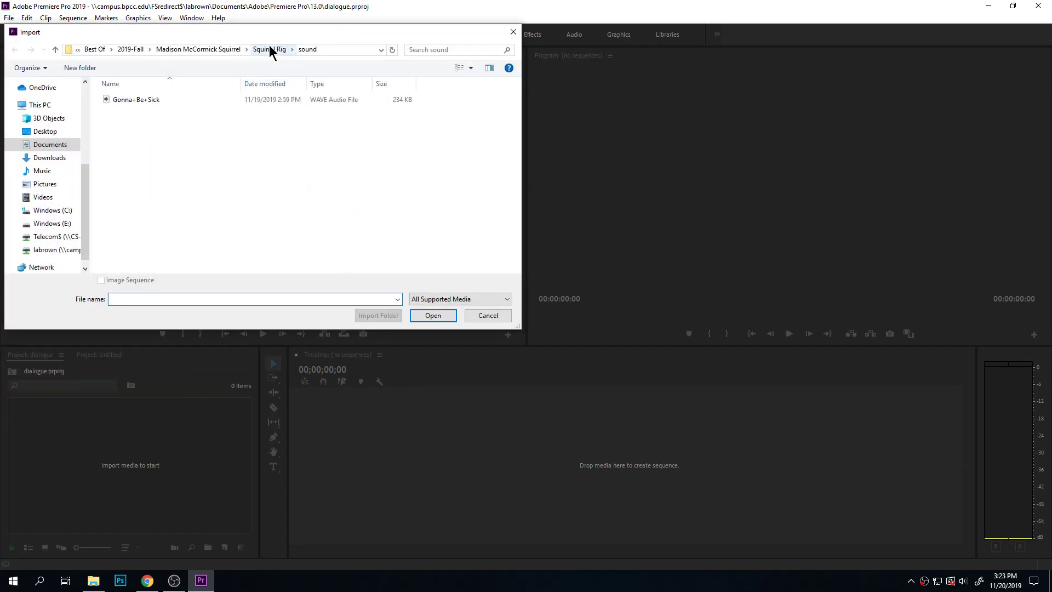
left_click(176, 100)
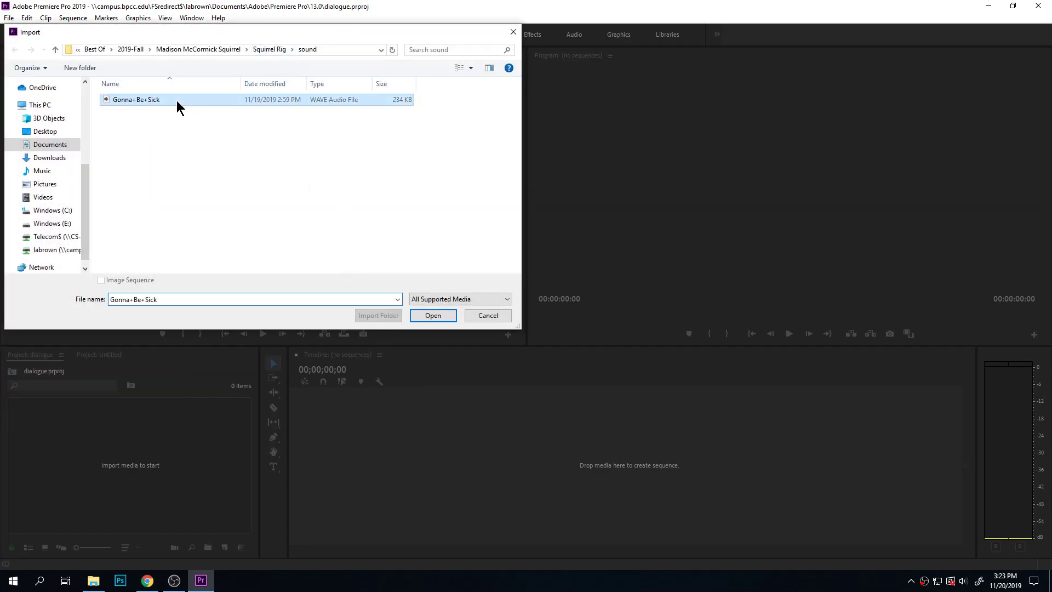
left_click(433, 316)
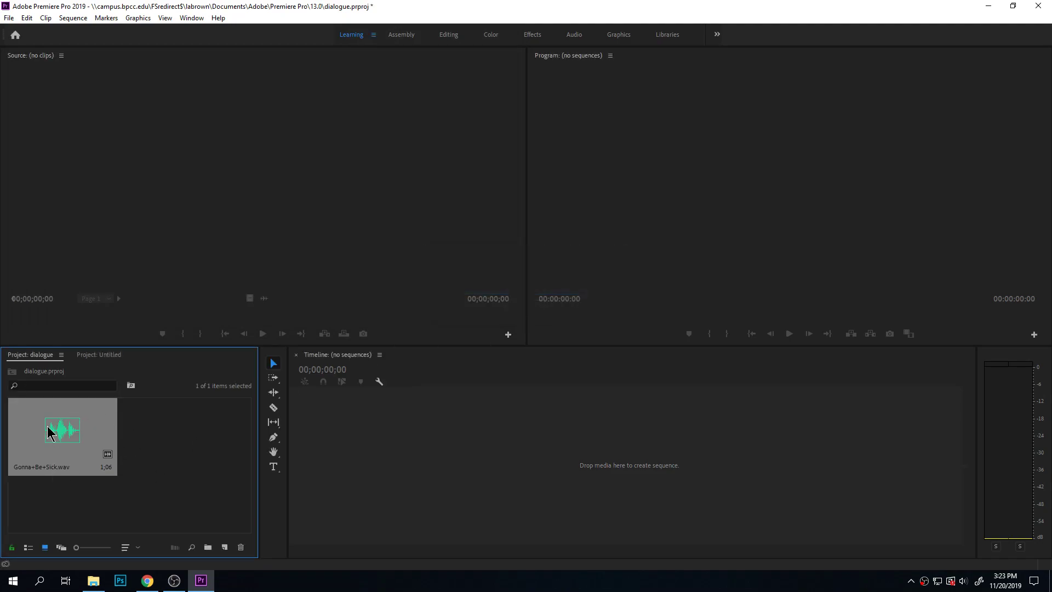
Import the squirrel frames from Squirrel Rig > images, starting at 0001, as an image sequence
left_click(9, 17)
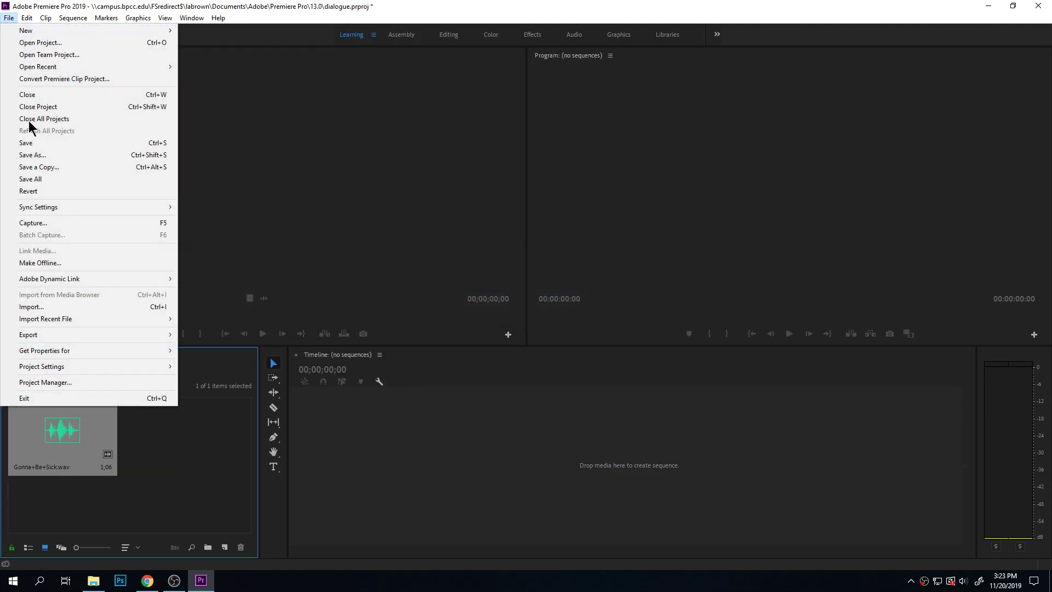
left_click(34, 306)
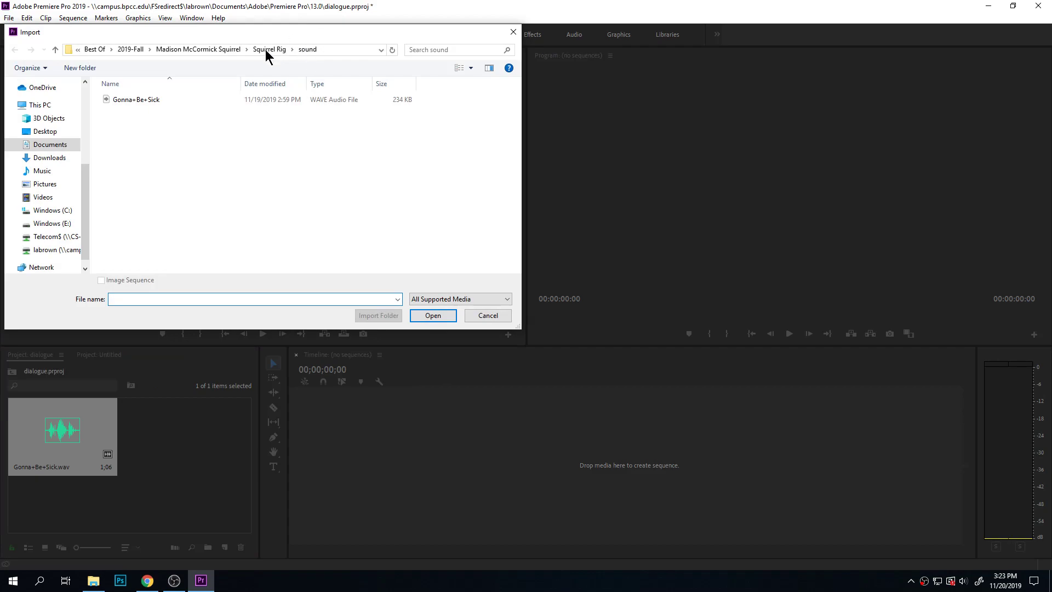
left_click(266, 50)
left_click(141, 160)
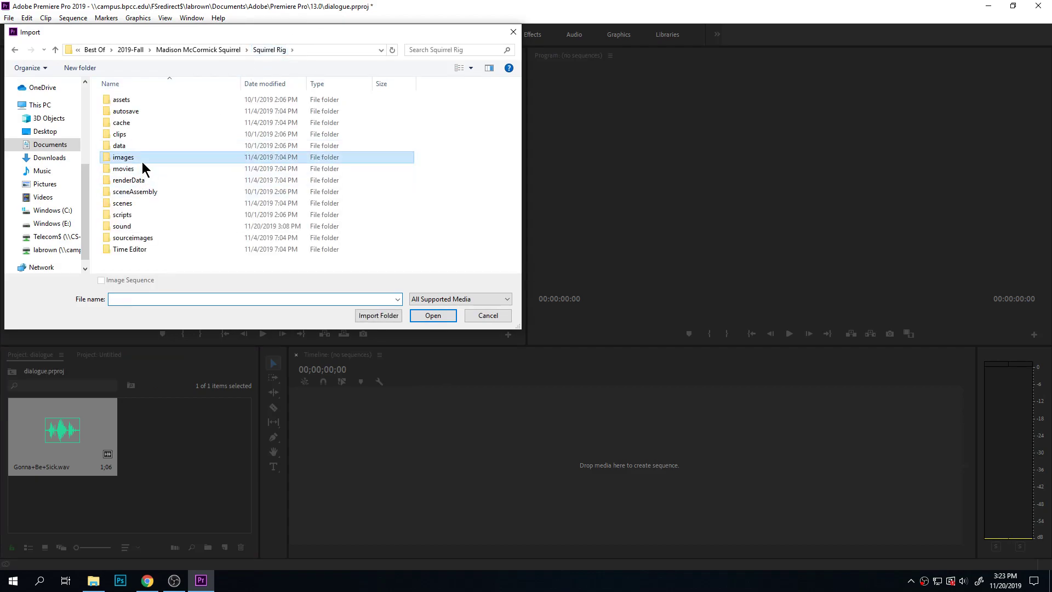
double_click(143, 162)
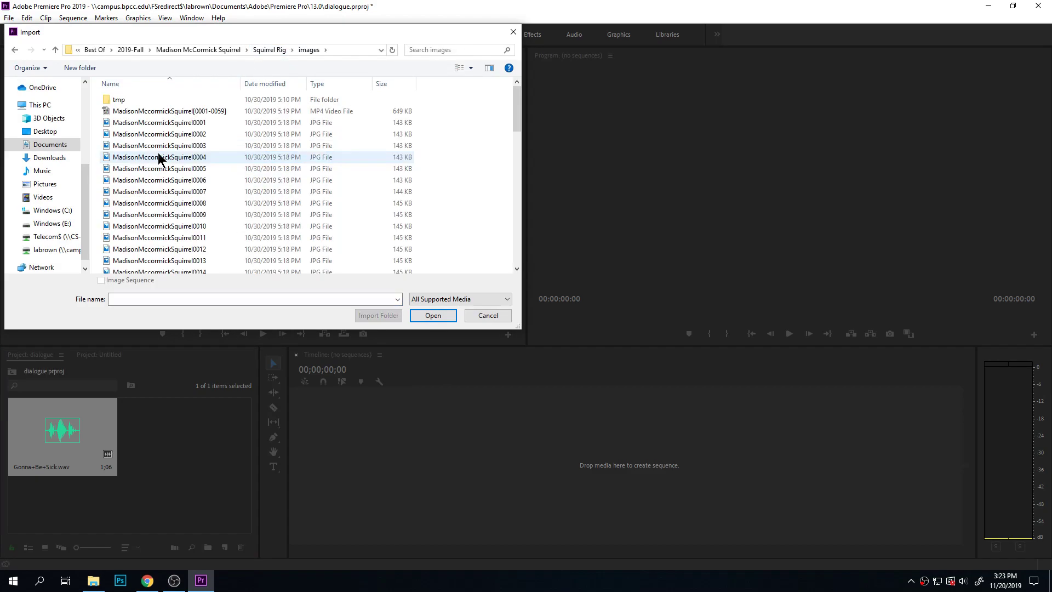
left_click(192, 124)
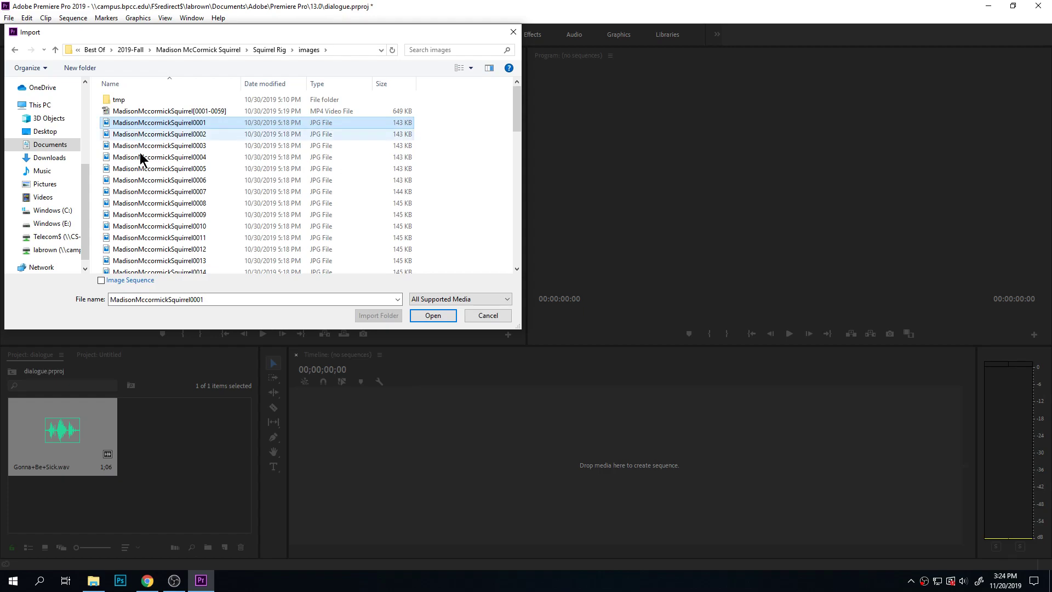
left_click(109, 281)
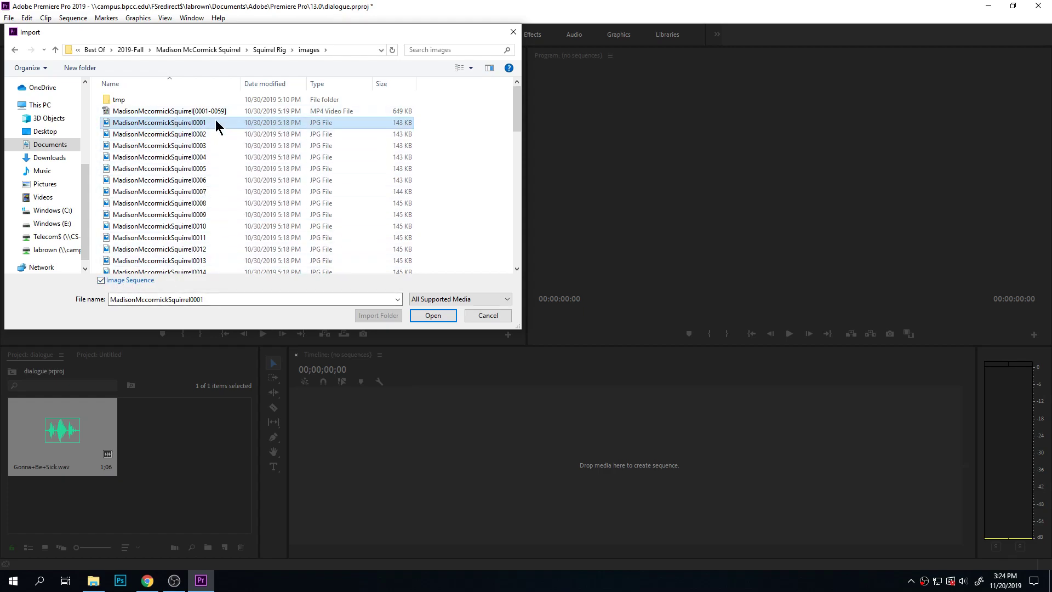
left_click(432, 316)
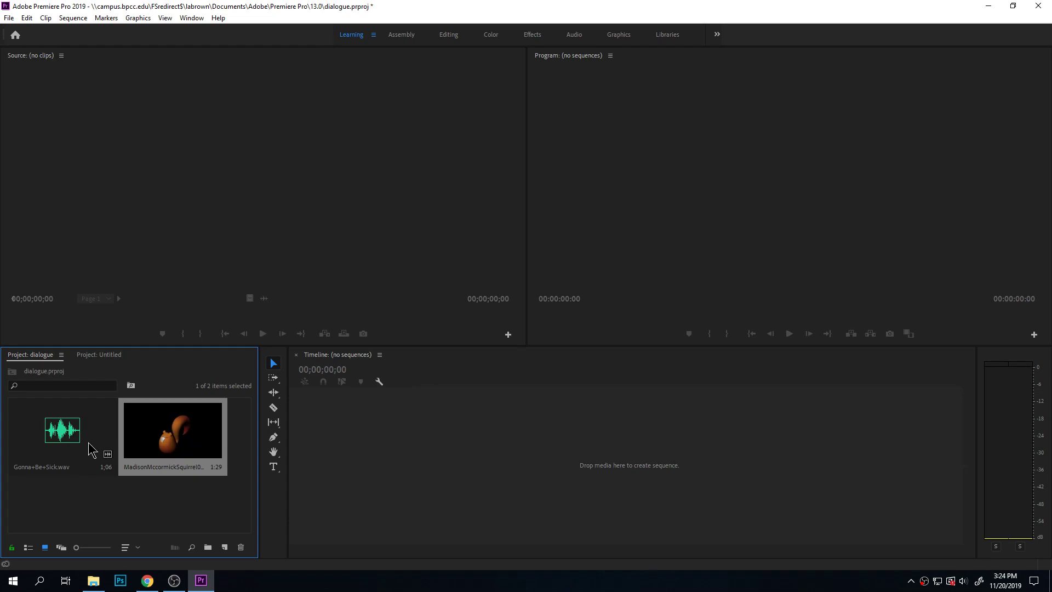
left_click(119, 501)
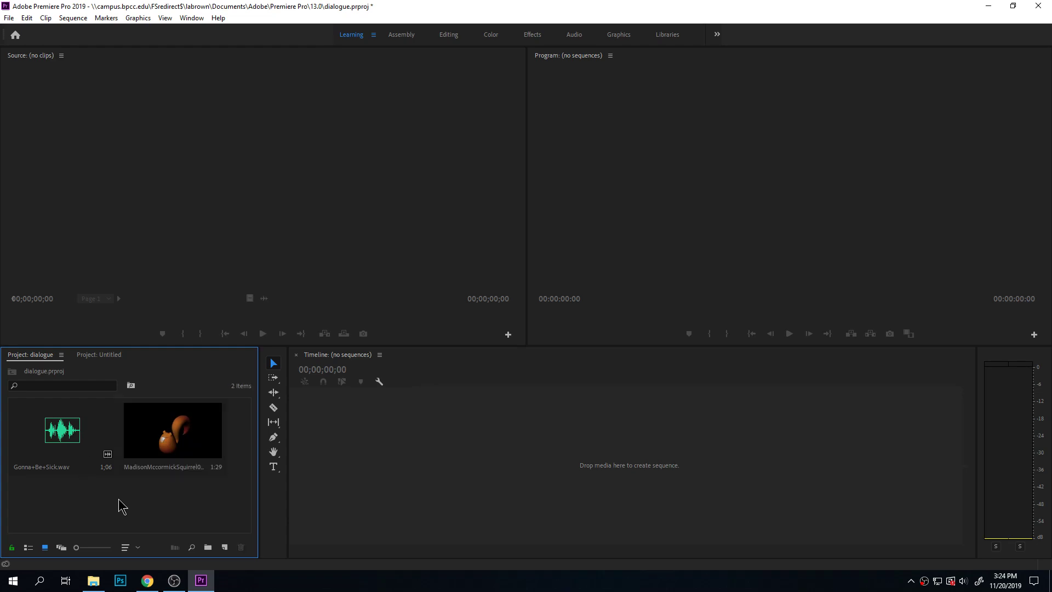
Interpret the squirrel clip's footage with an assumed frame rate of 30 fps
right_click(166, 417)
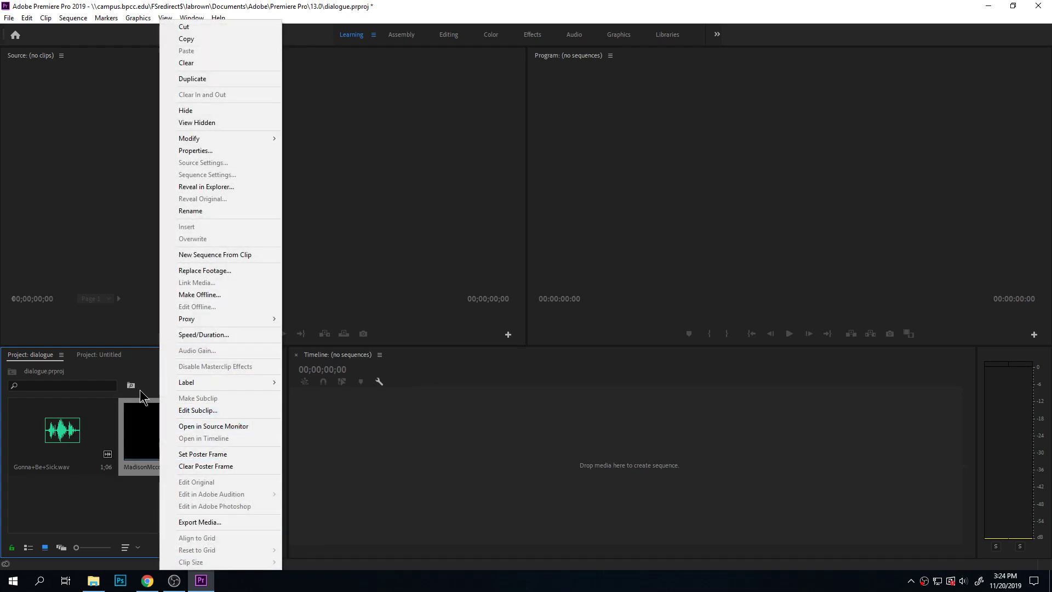
right_click(138, 436)
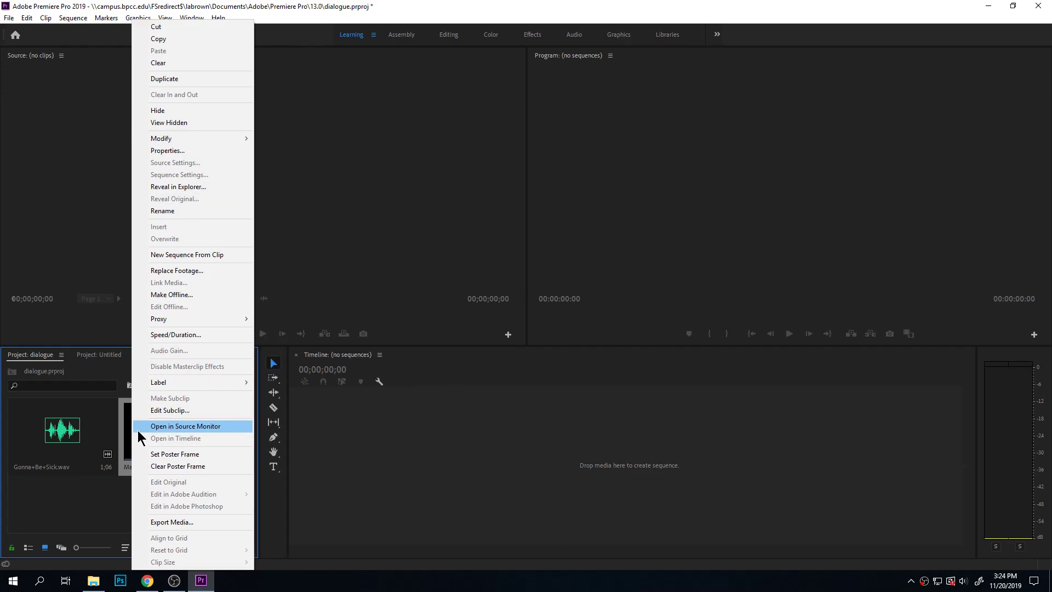
mouse_move(183, 137)
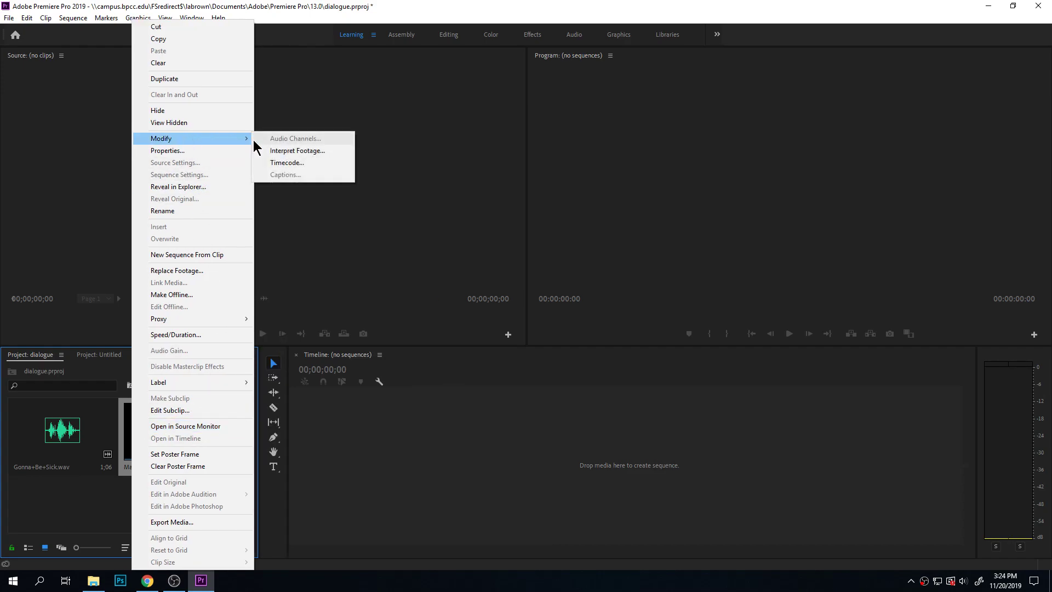
left_click(326, 150)
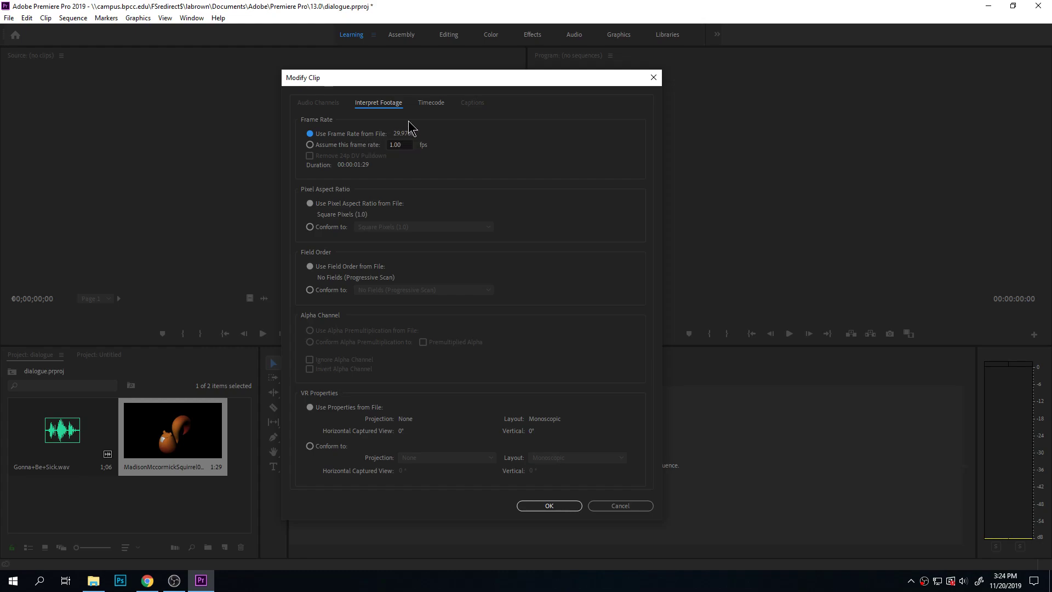
left_click(366, 146)
type("30")
left_click(455, 158)
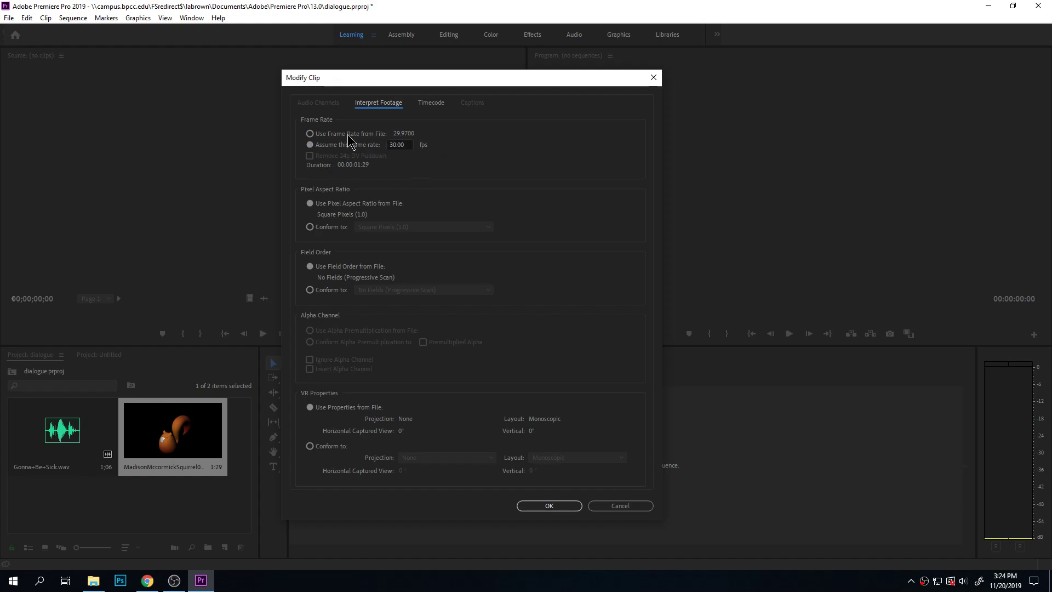
left_click(408, 146)
left_click(549, 505)
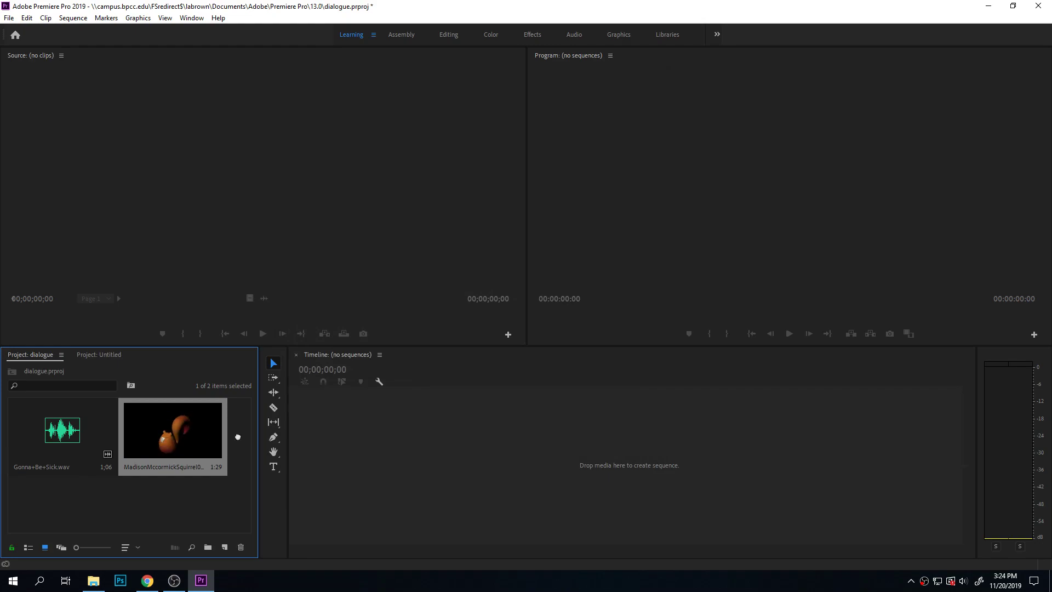
Build a sequence from the squirrel clip, add Gonna+Be+Sick.wav on A1, and play it
left_click_drag(347, 425, 346, 425)
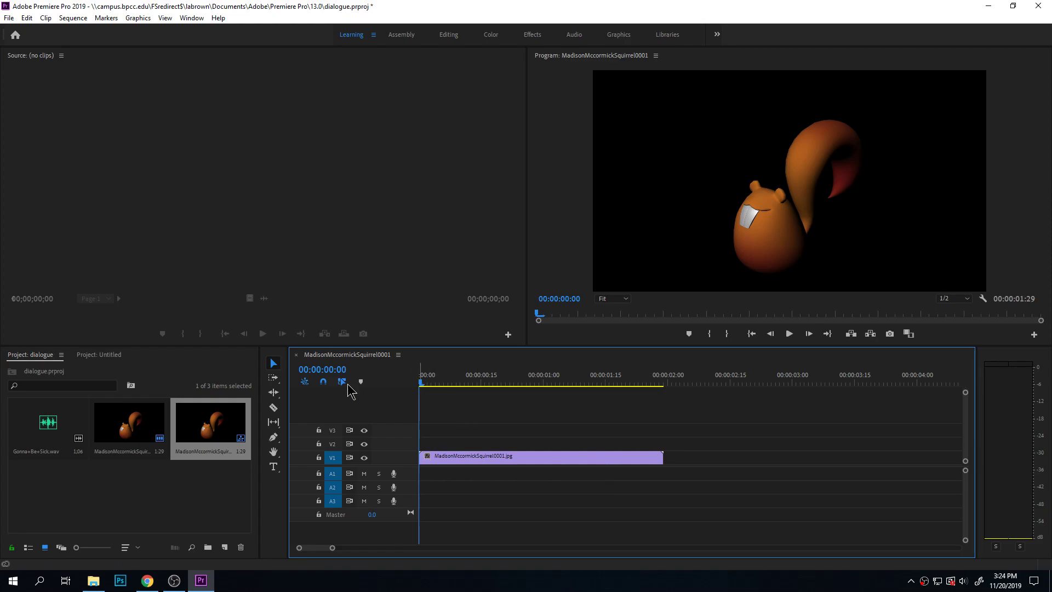
left_click_drag(51, 432, 420, 474)
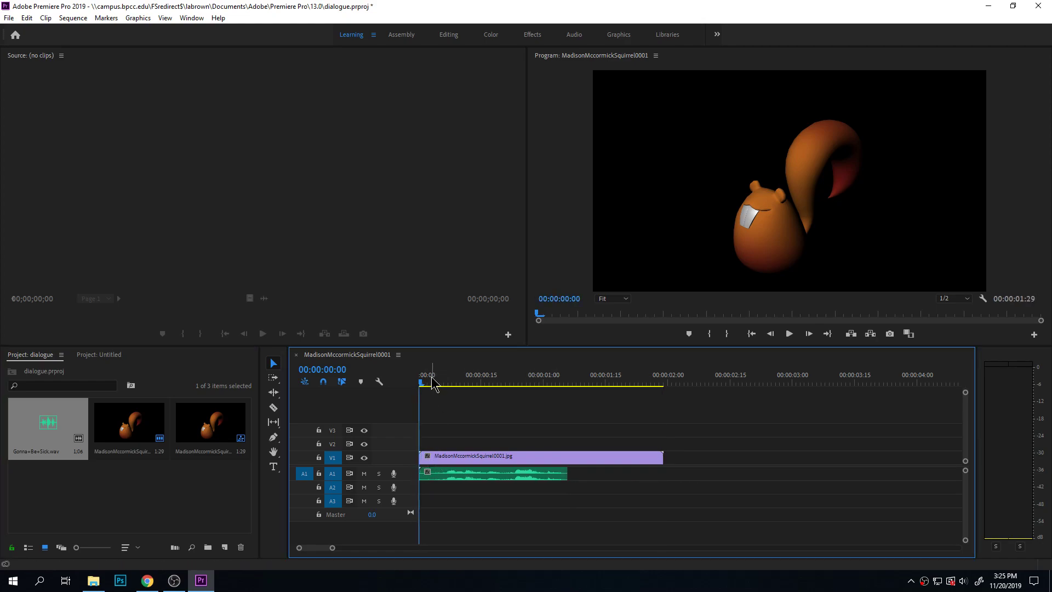
key("space")
key("space")
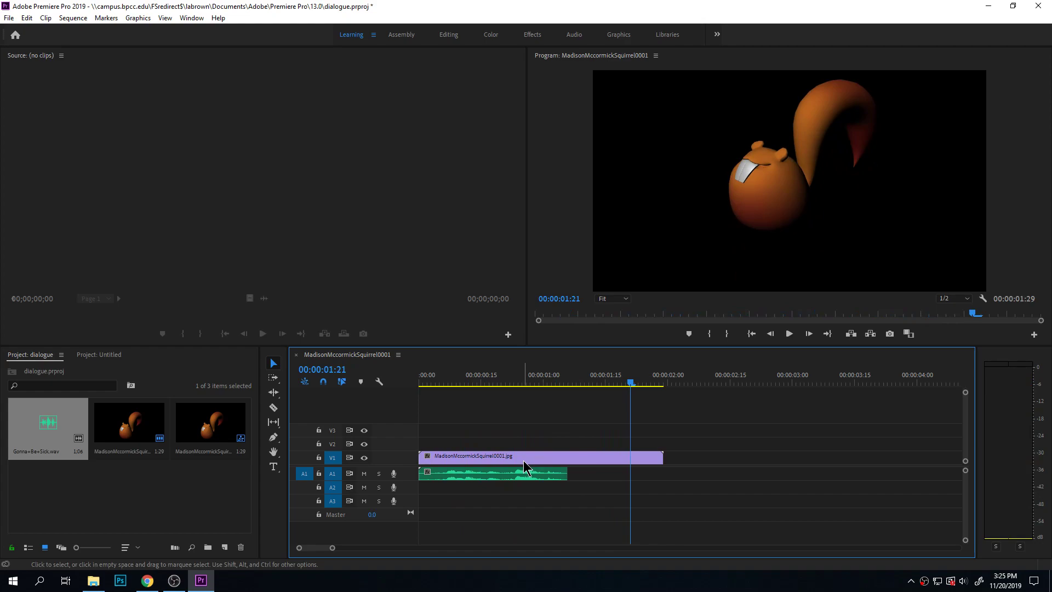
Reinterpret the squirrel clip at 24 fps, stretching it to 2:11
left_click(145, 430)
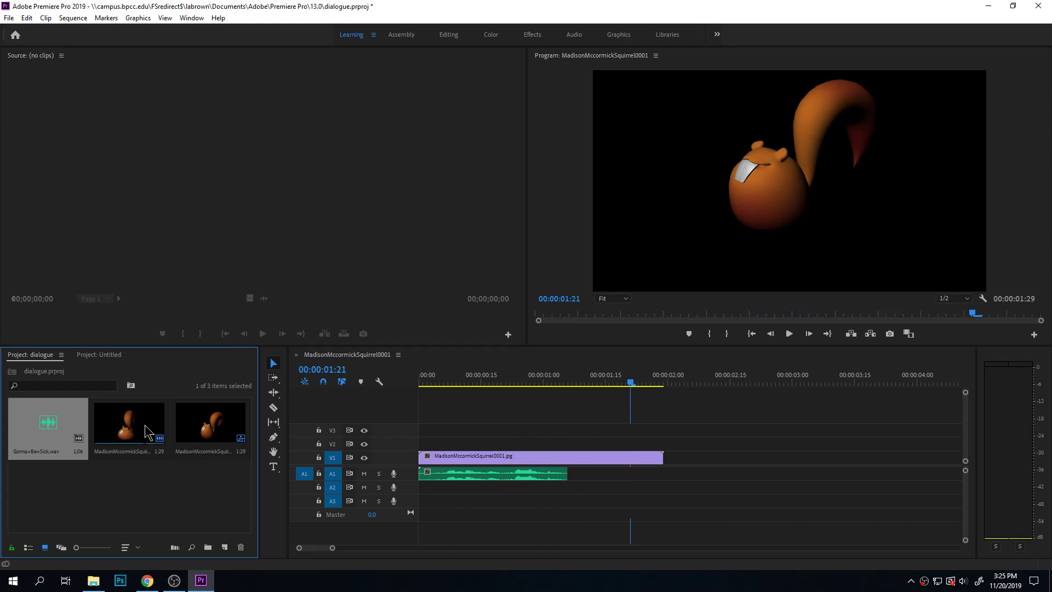
right_click(145, 430)
mouse_move(198, 139)
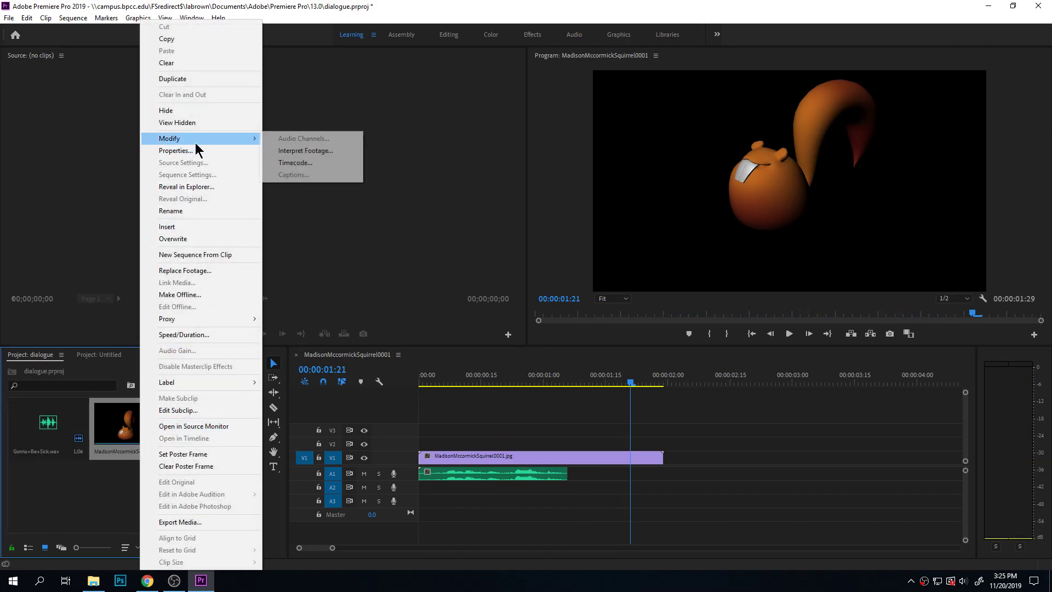
left_click(305, 152)
double_click(392, 145)
type("24")
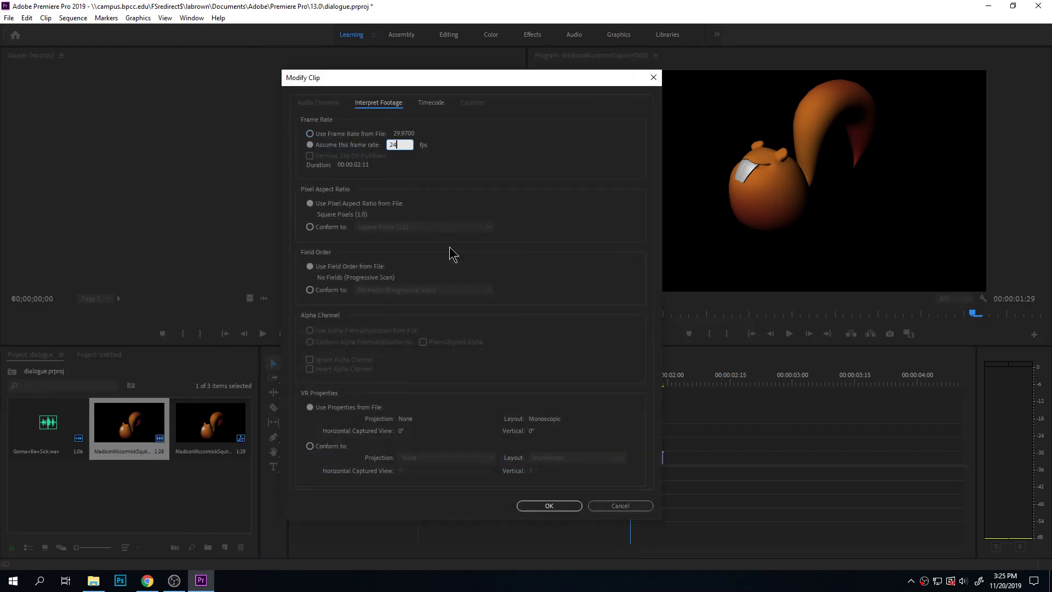
left_click(548, 505)
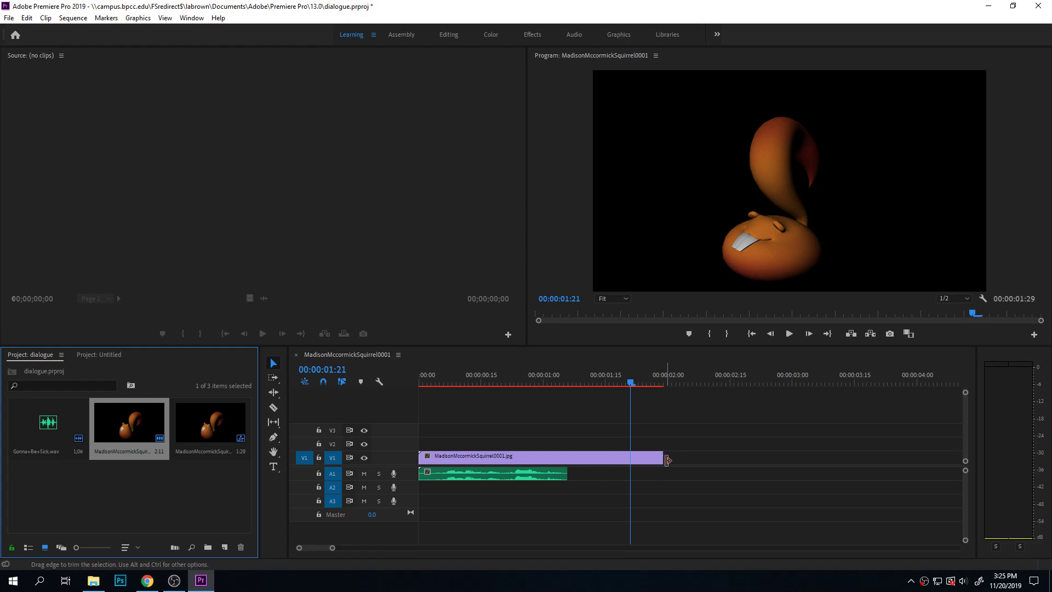
Reapply Interpret Footage to the squirrel clip, returning it to 1:29
right_click(130, 427)
mouse_move(164, 140)
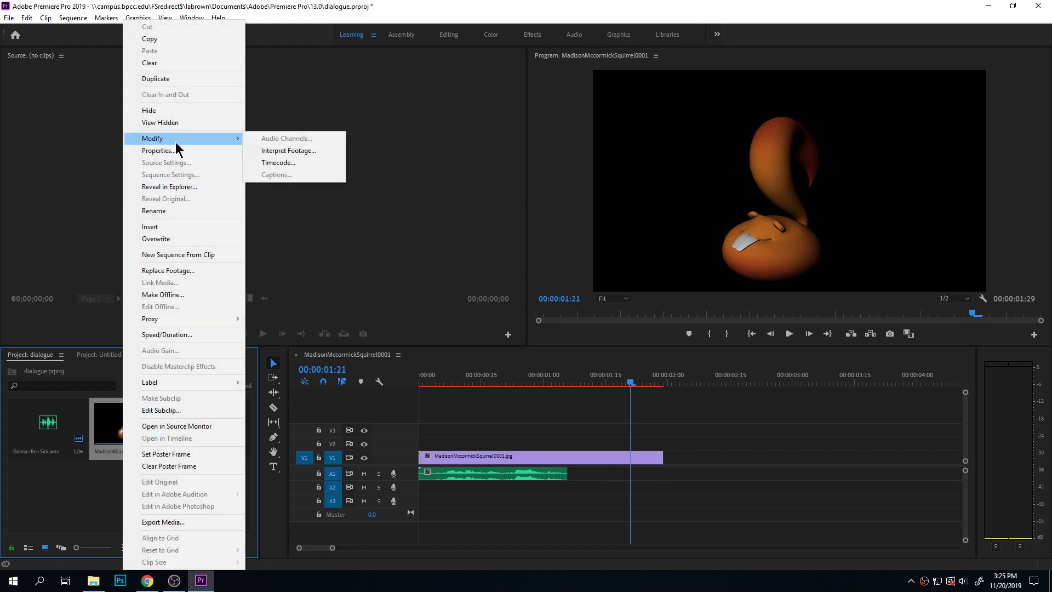
left_click(270, 151)
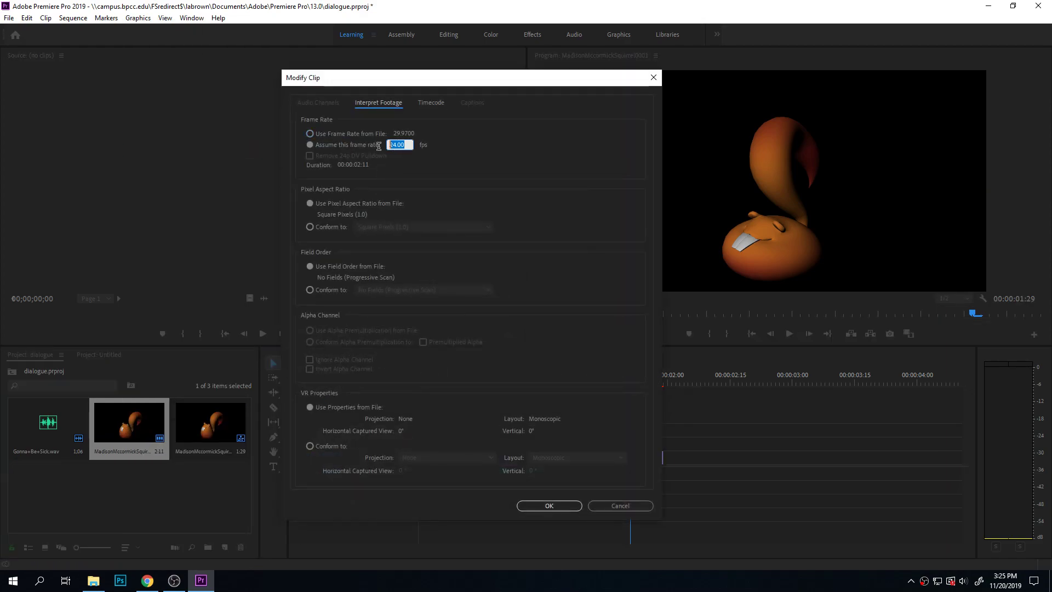
left_click(550, 505)
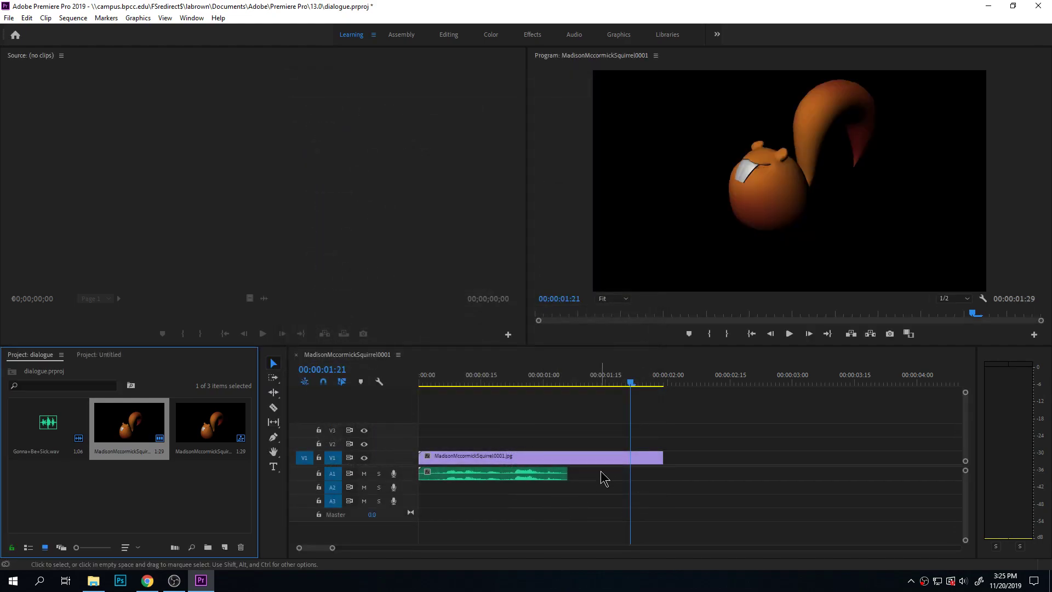
Move the playhead to 00:00:01:07, where the dialogue ends, short of the squirrel clip's end
left_click(688, 462)
left_click(617, 465)
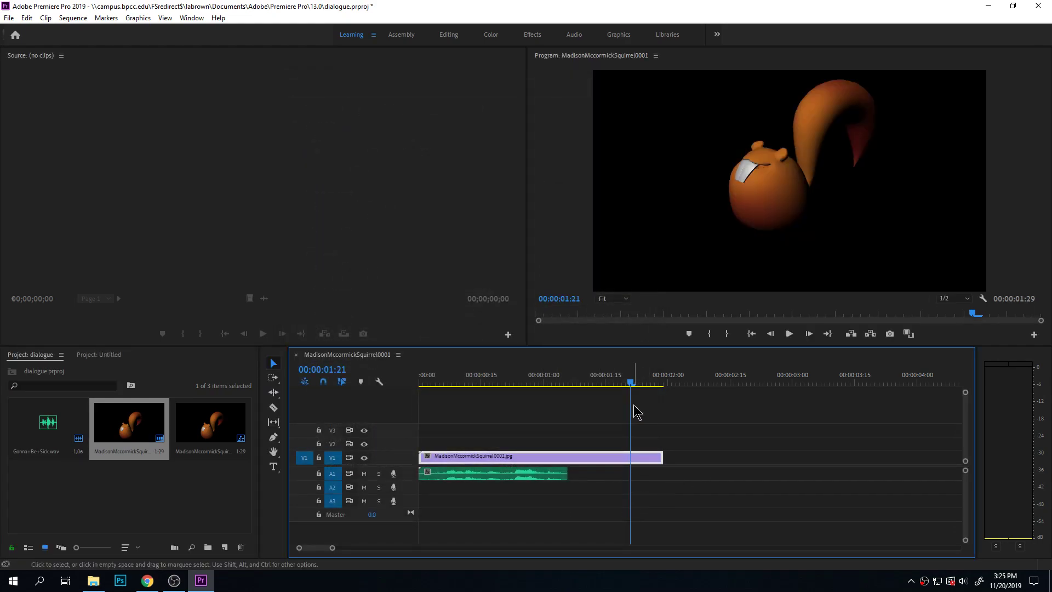
left_click_drag(634, 388, 576, 406)
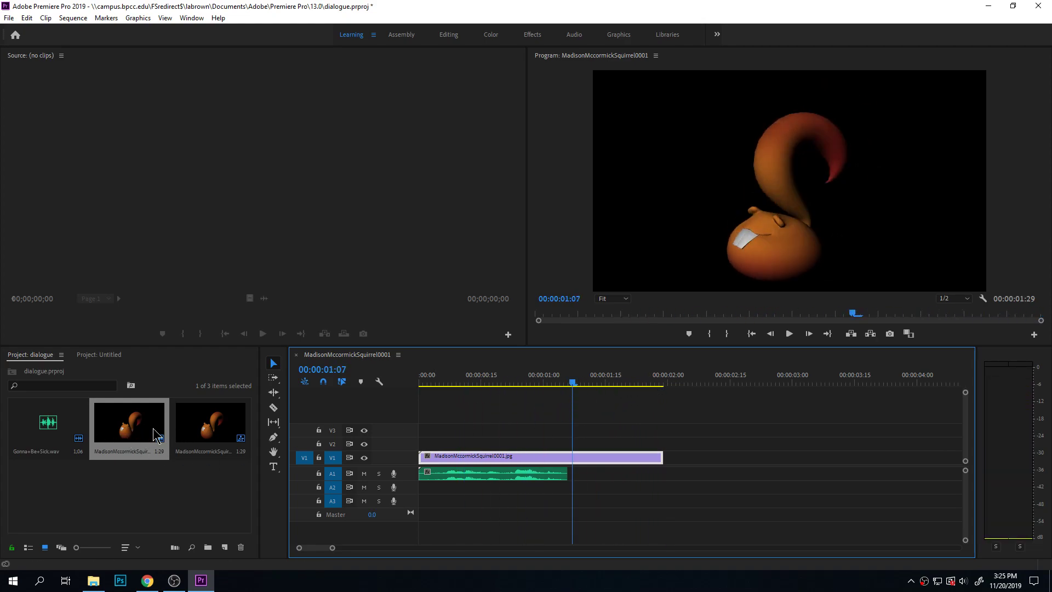
left_click(482, 474)
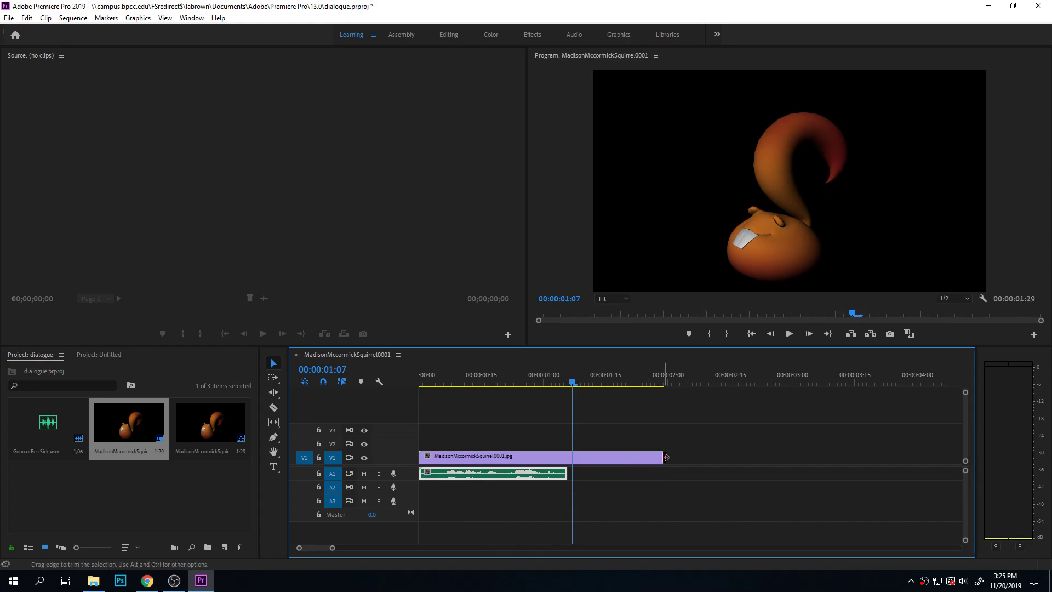
left_click(661, 457)
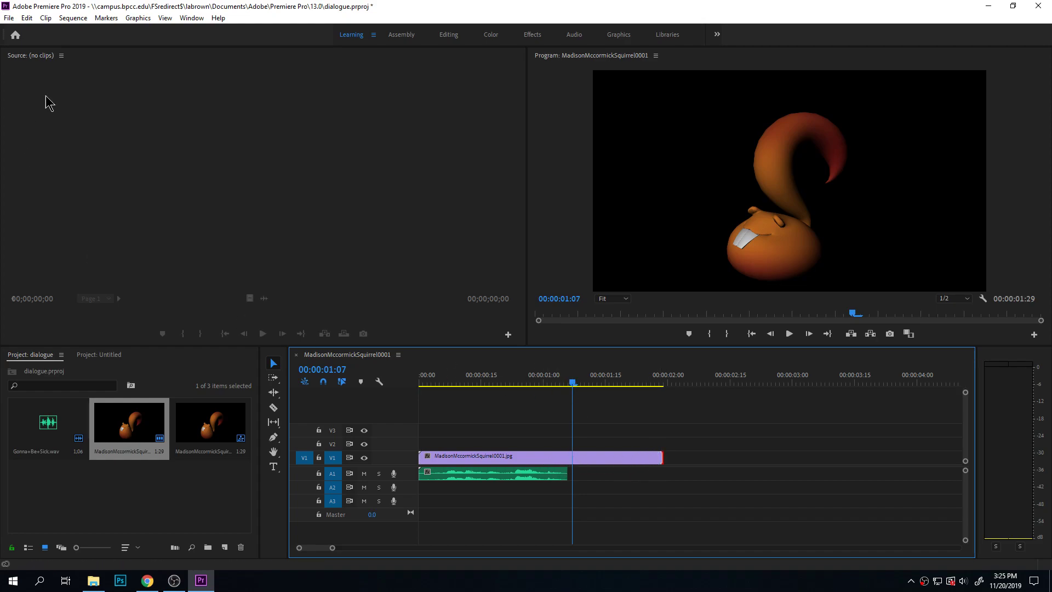
left_click(6, 18)
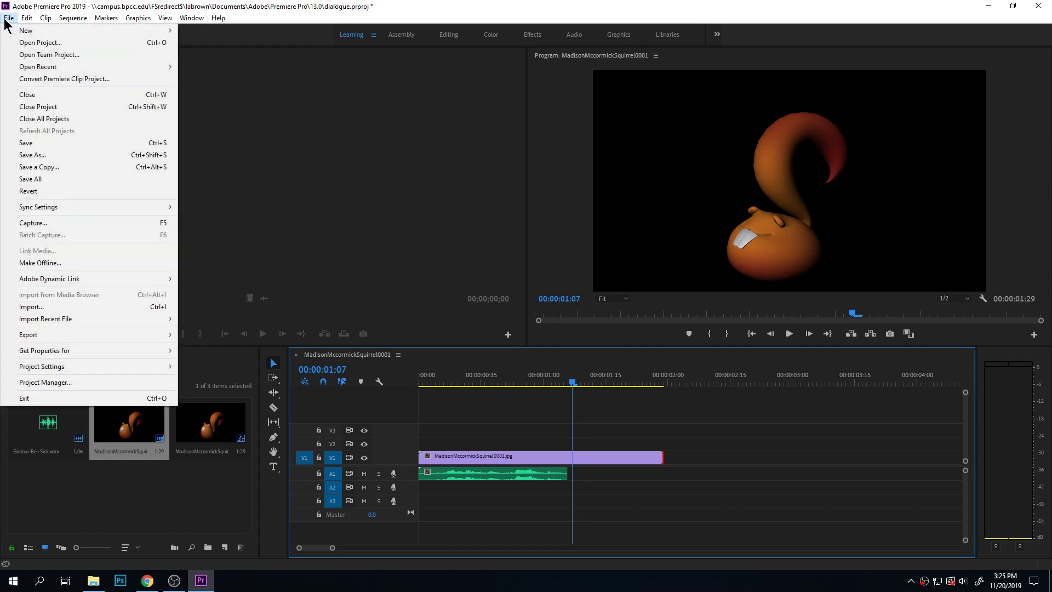
mouse_move(56, 335)
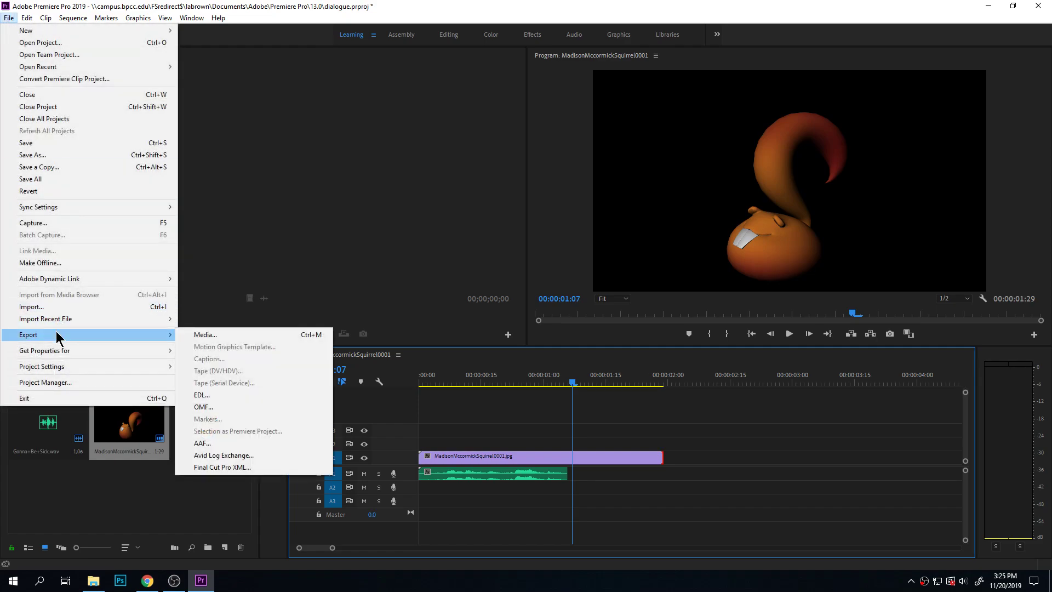
left_click(214, 336)
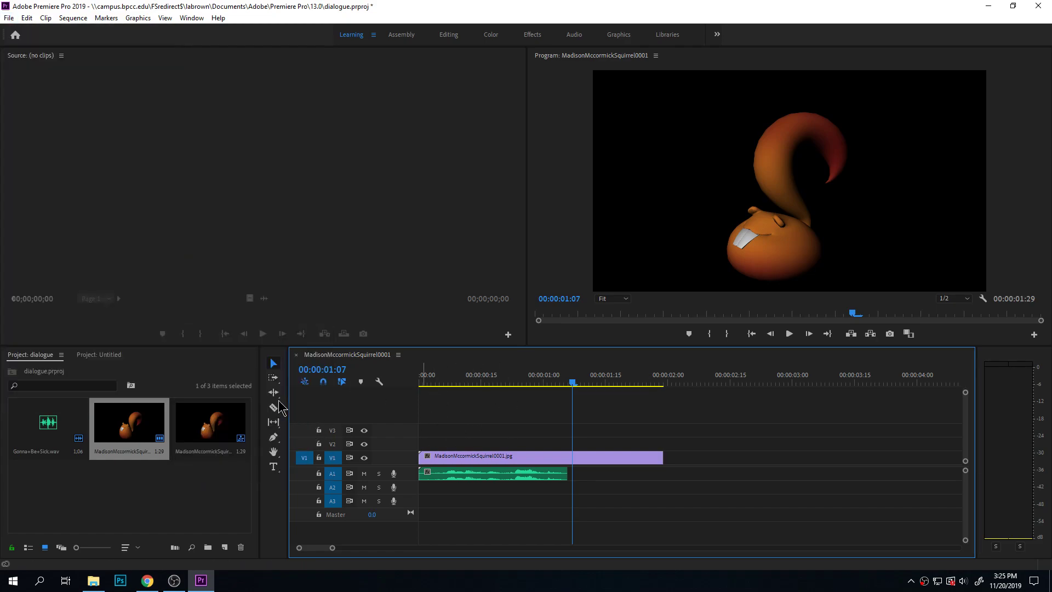
left_click(203, 378)
left_click(130, 94)
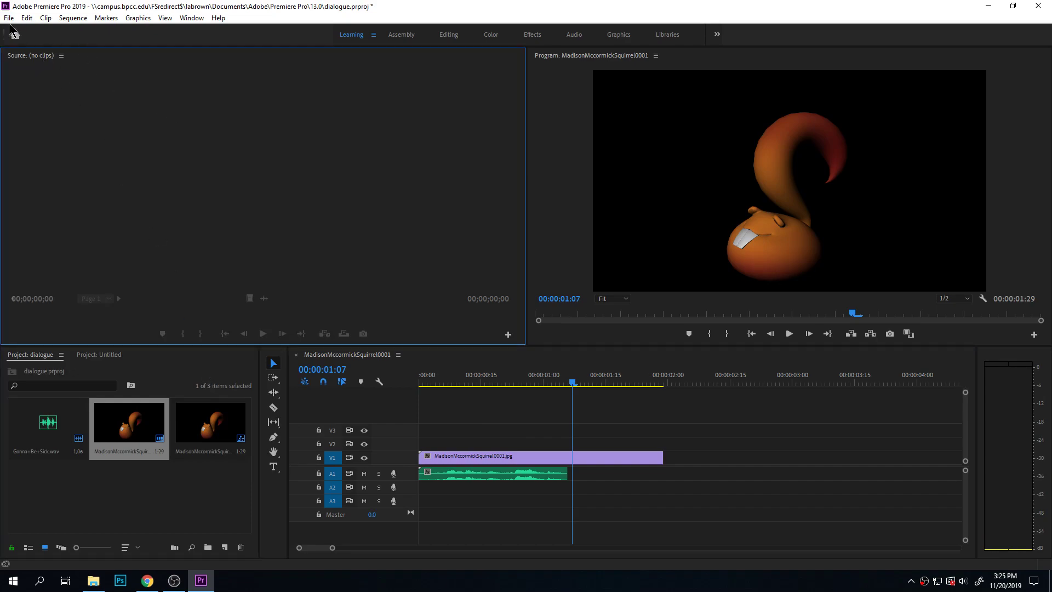
left_click(8, 18)
mouse_move(79, 333)
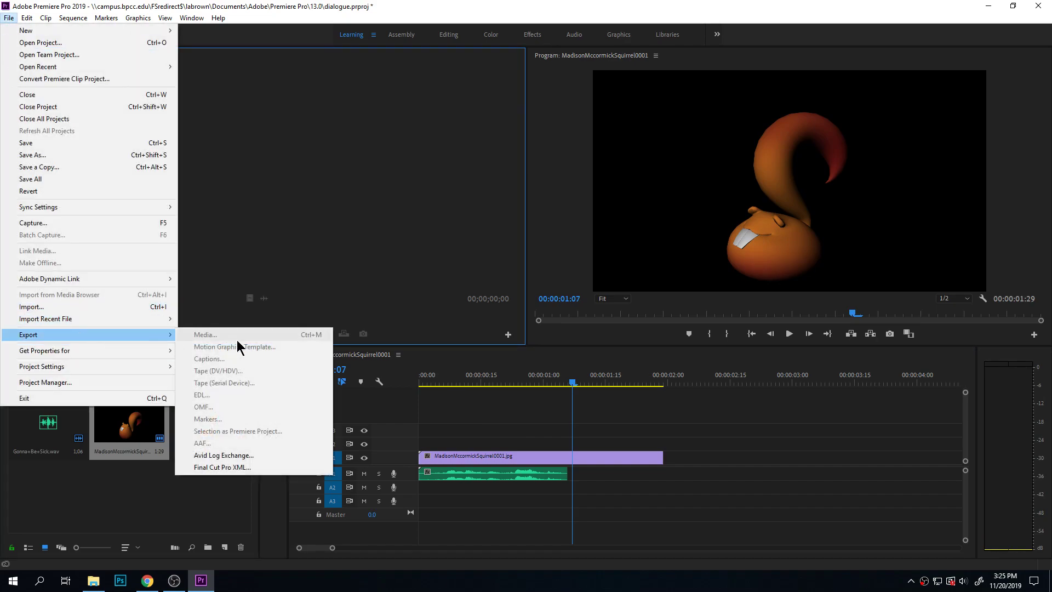
left_click(459, 408)
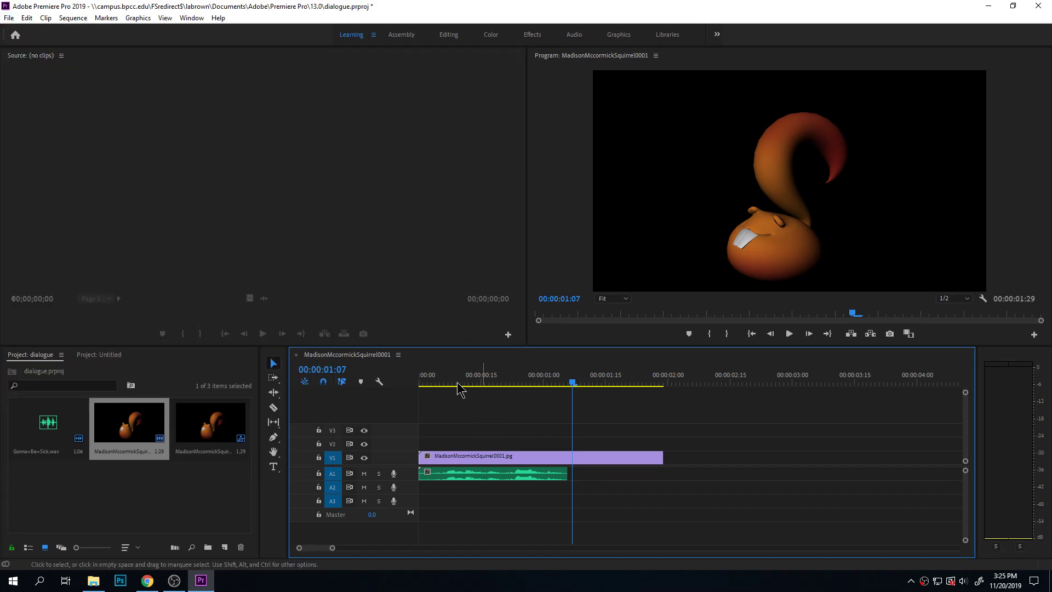
left_click(9, 18)
mouse_move(109, 331)
left_click(273, 335)
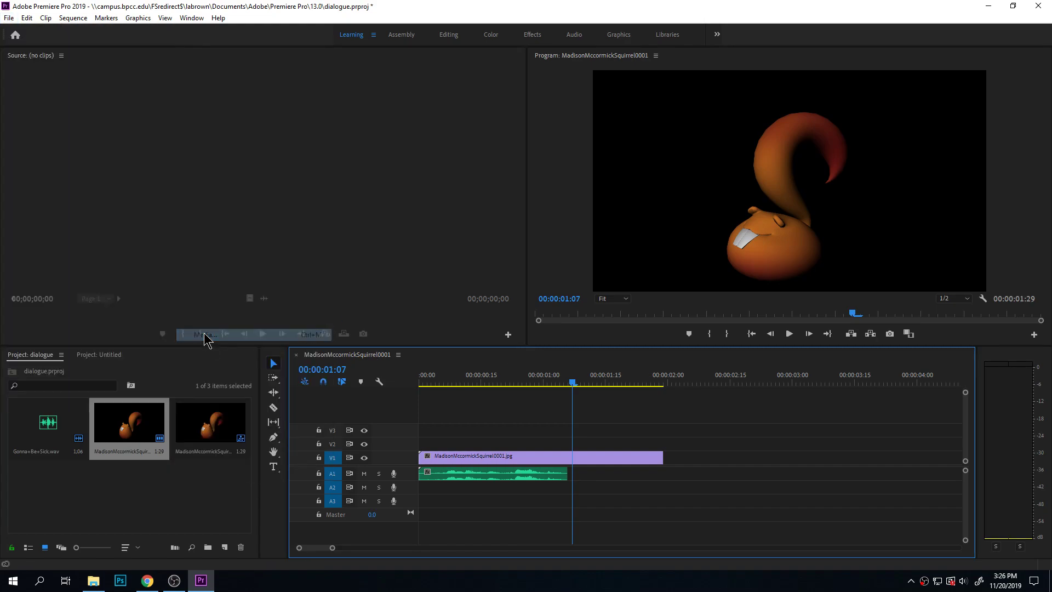
Export the sequence as H.264 to MadisonMccormickSquirrel0001_1.mp4 in the Premiere Pro 13.0 folder
left_click(692, 87)
left_click(694, 89)
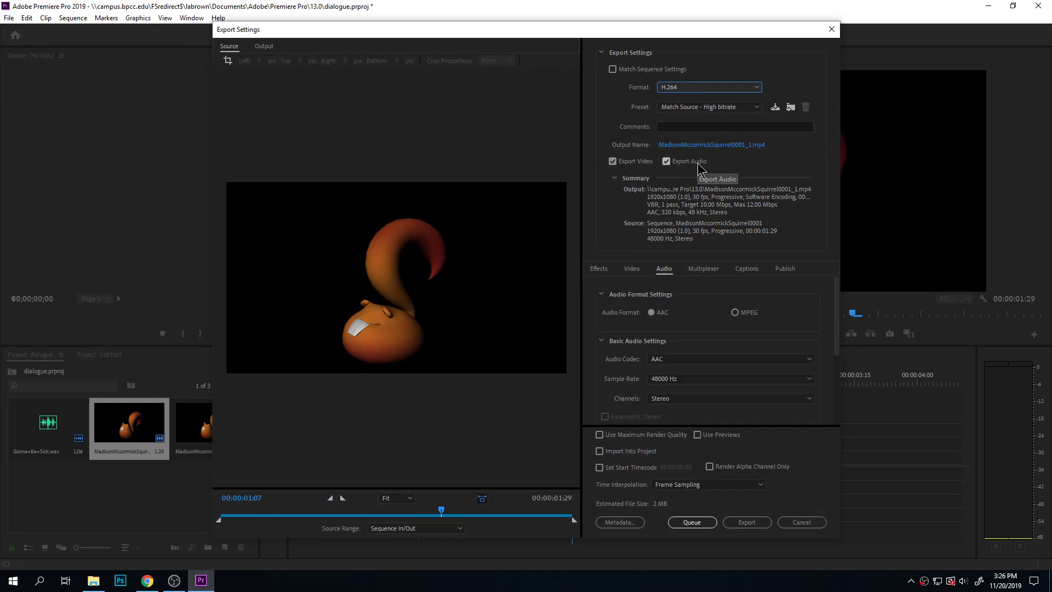
left_click(743, 147)
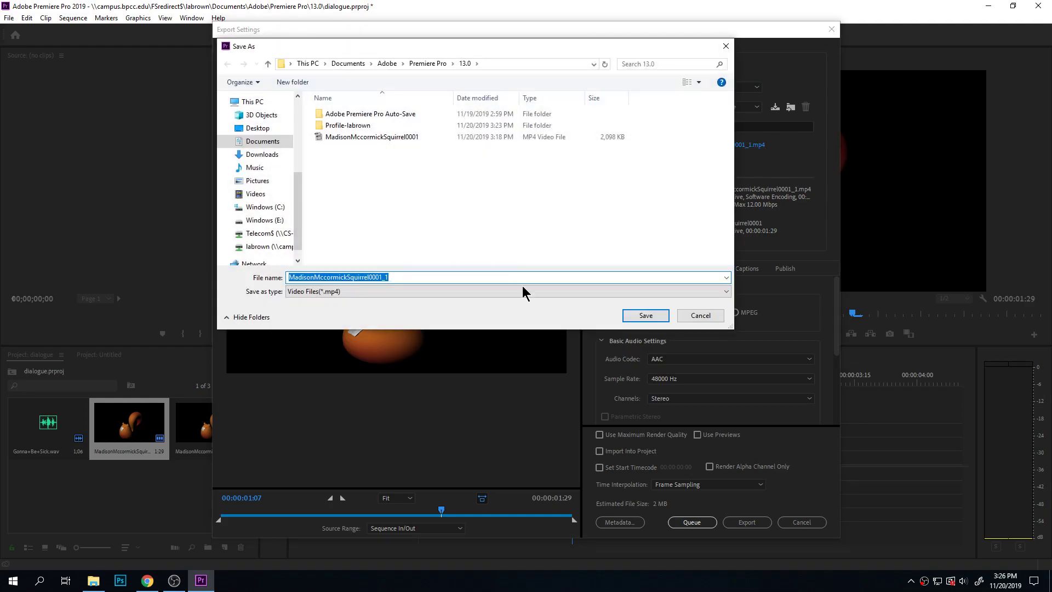
left_click(640, 315)
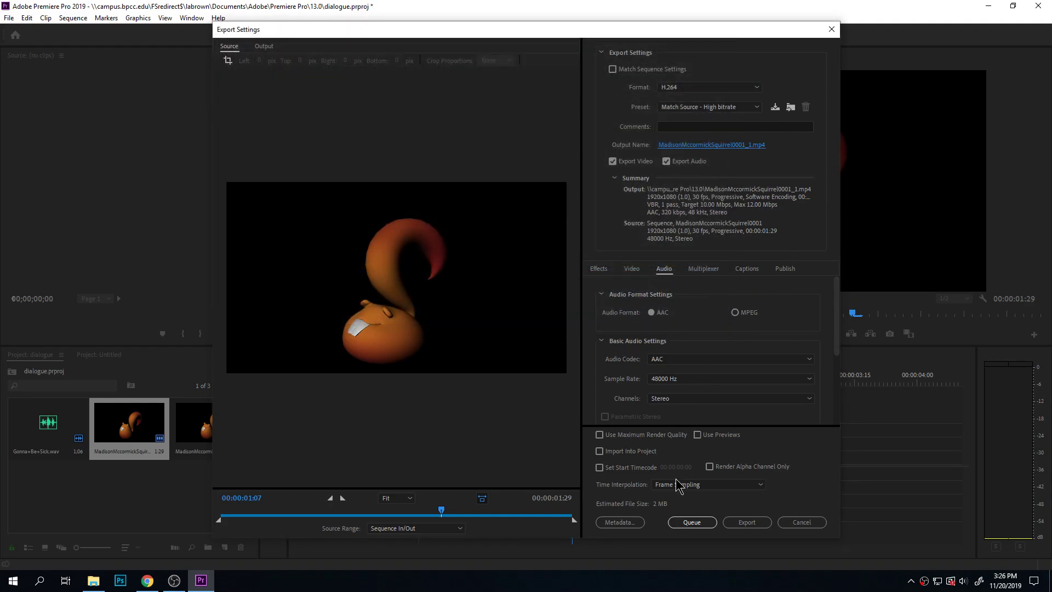
left_click(747, 522)
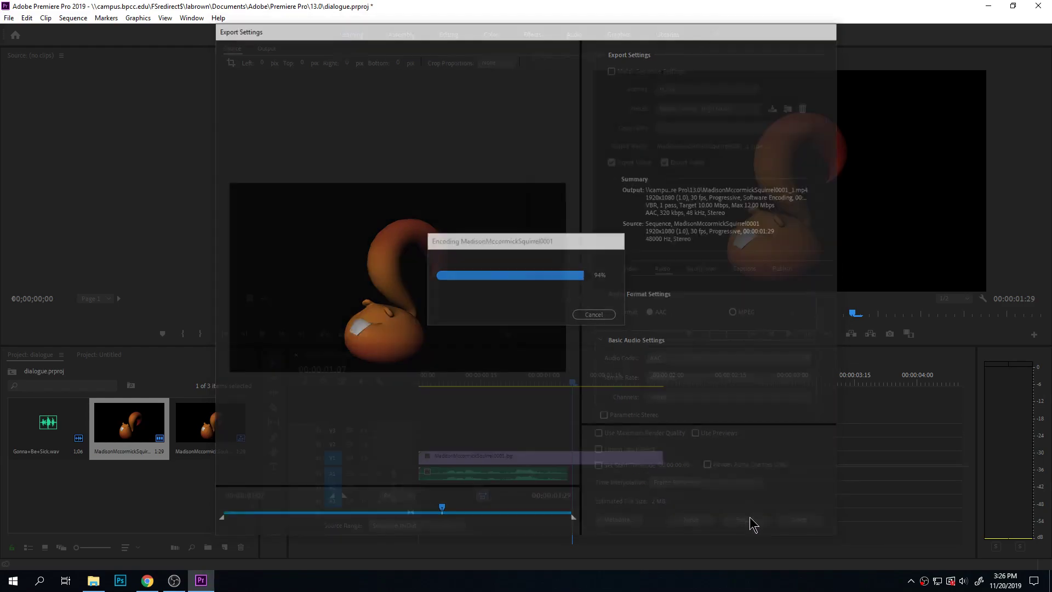
left_click(93, 580)
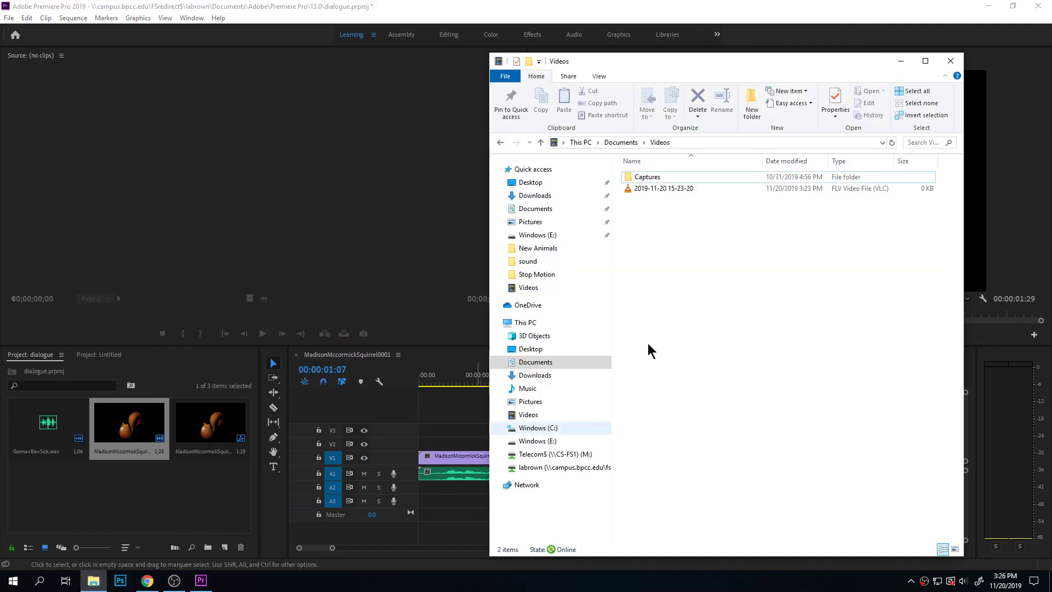
left_click(616, 142)
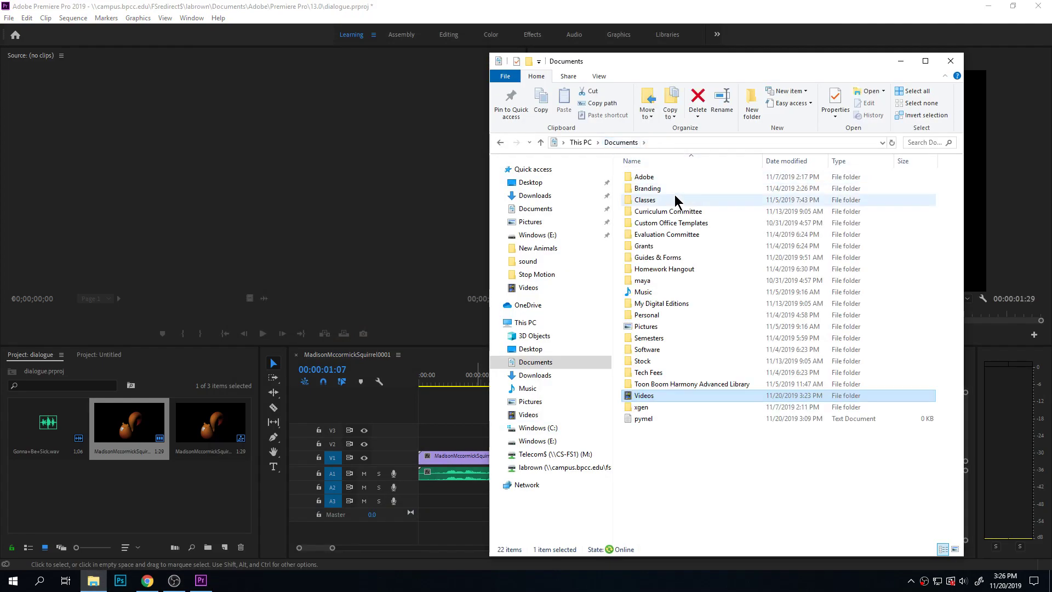
double_click(667, 175)
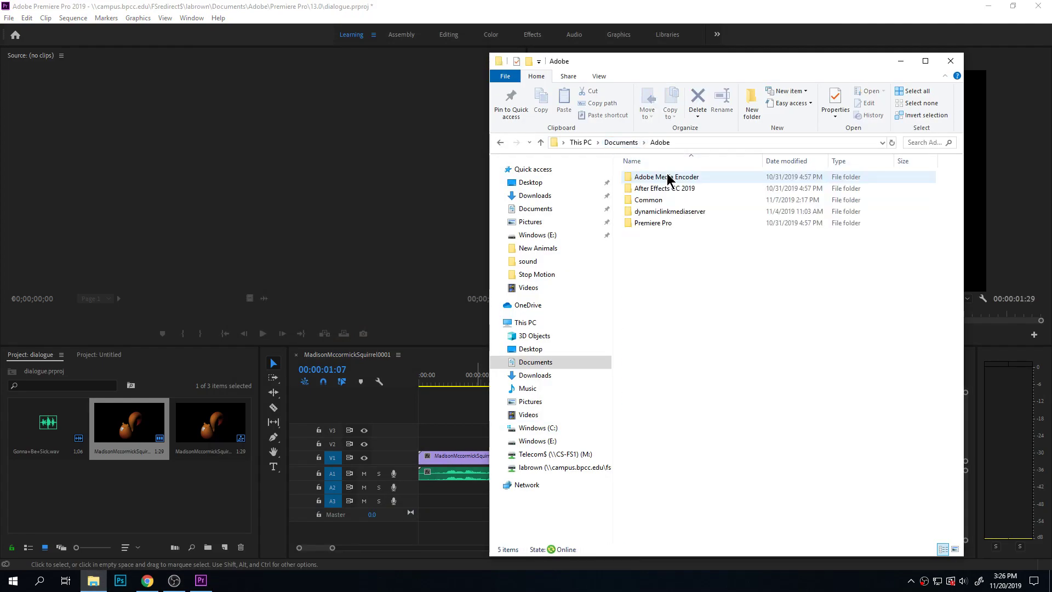
double_click(662, 225)
left_click(659, 179)
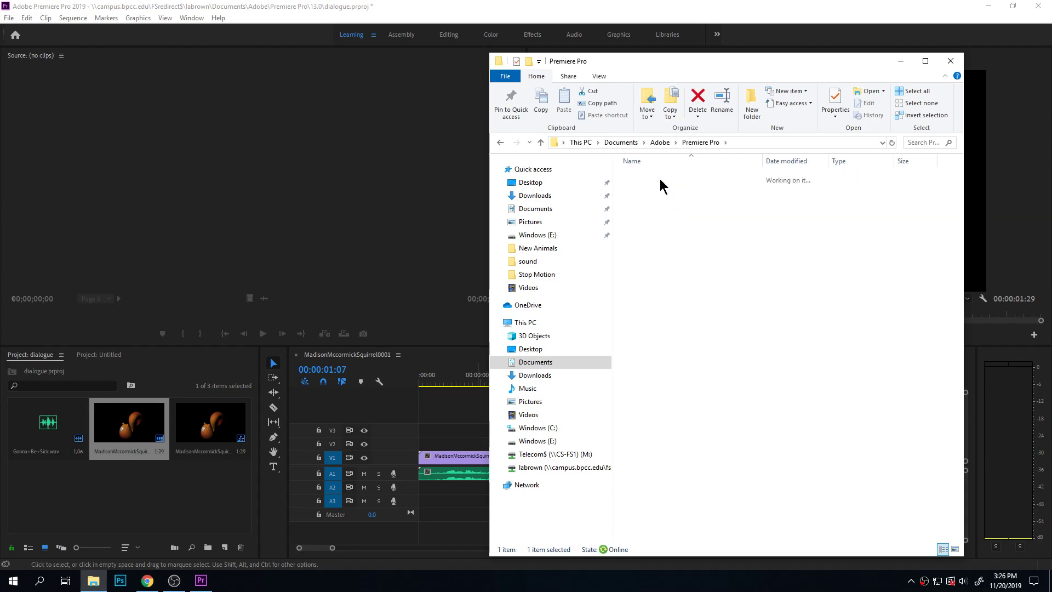
double_click(659, 179)
left_click(675, 234)
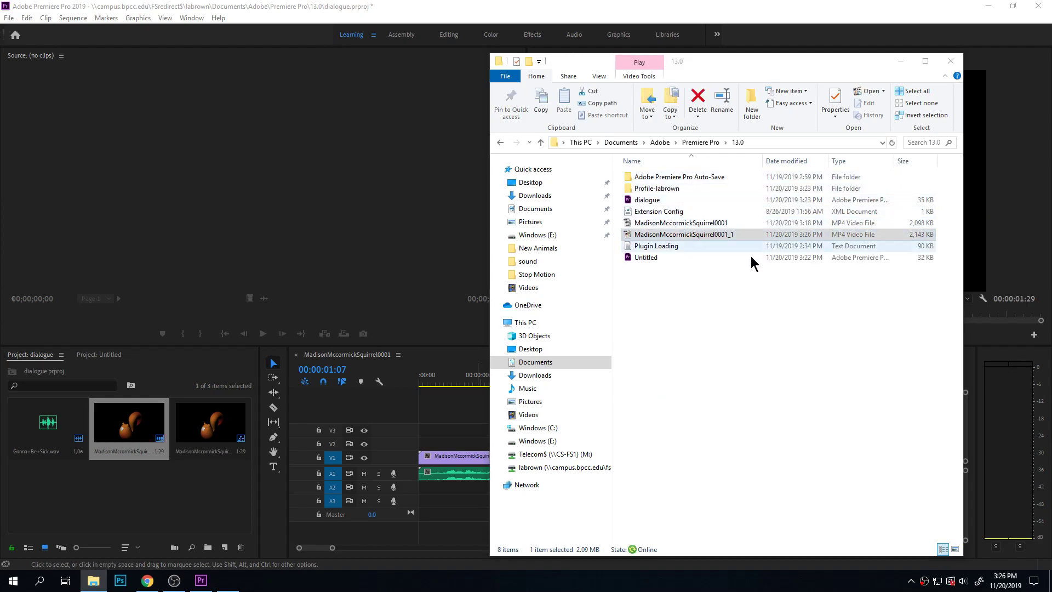
key("Return")
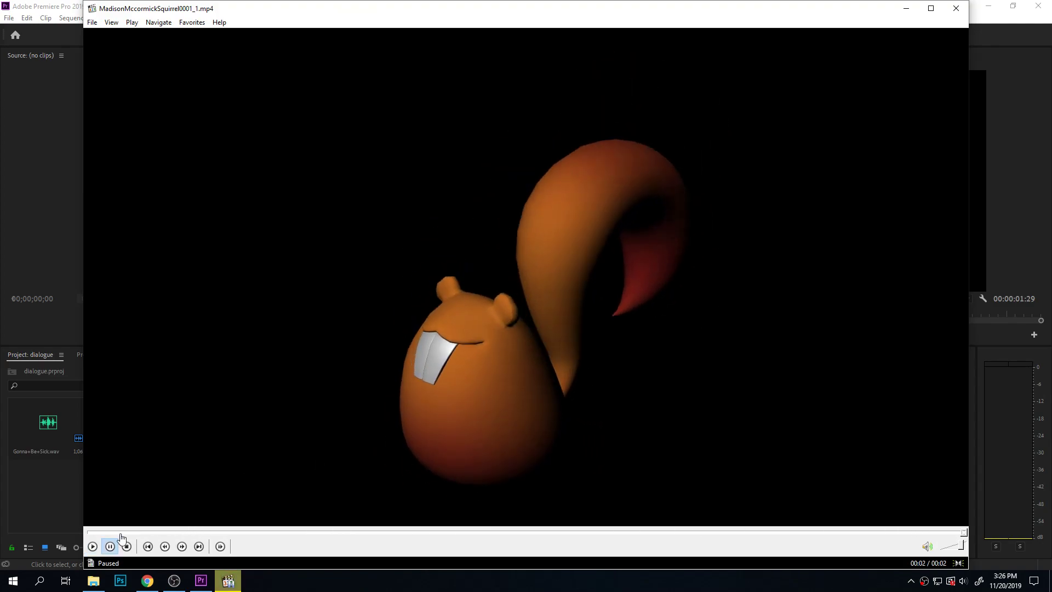
left_click(955, 8)
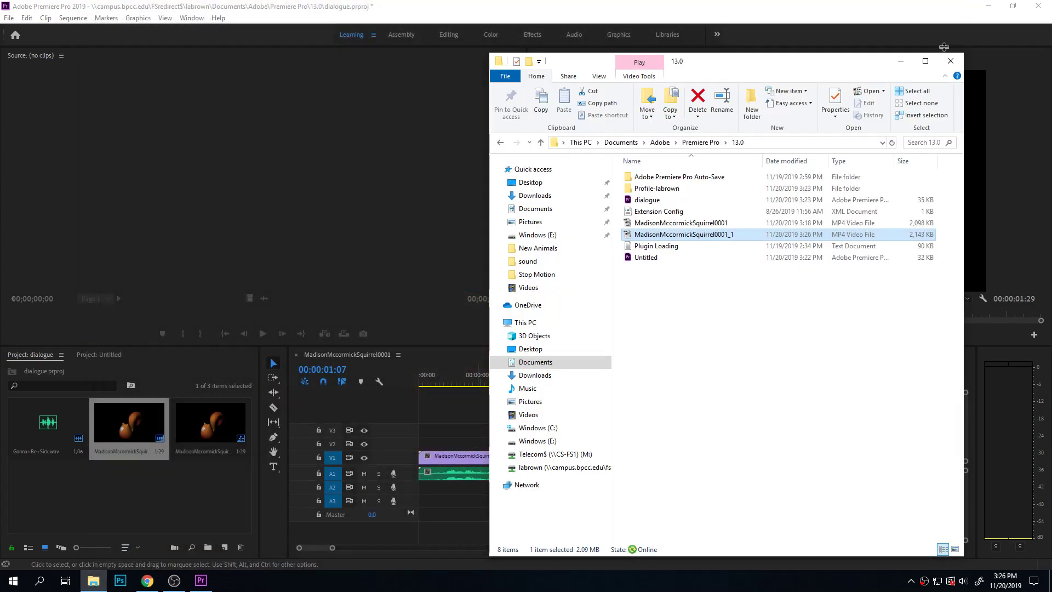
left_click(893, 61)
left_click(322, 265)
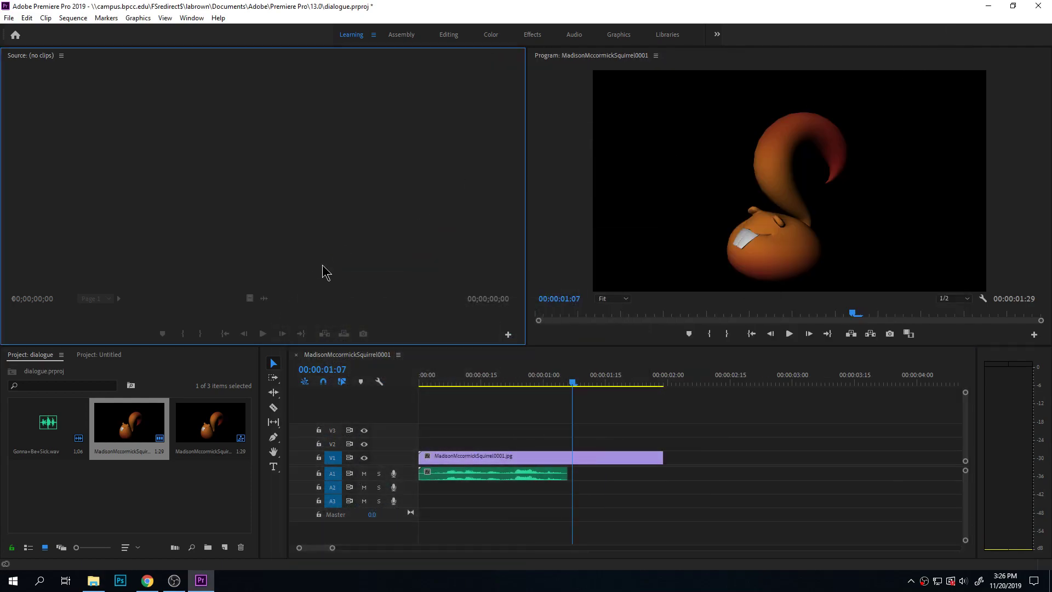